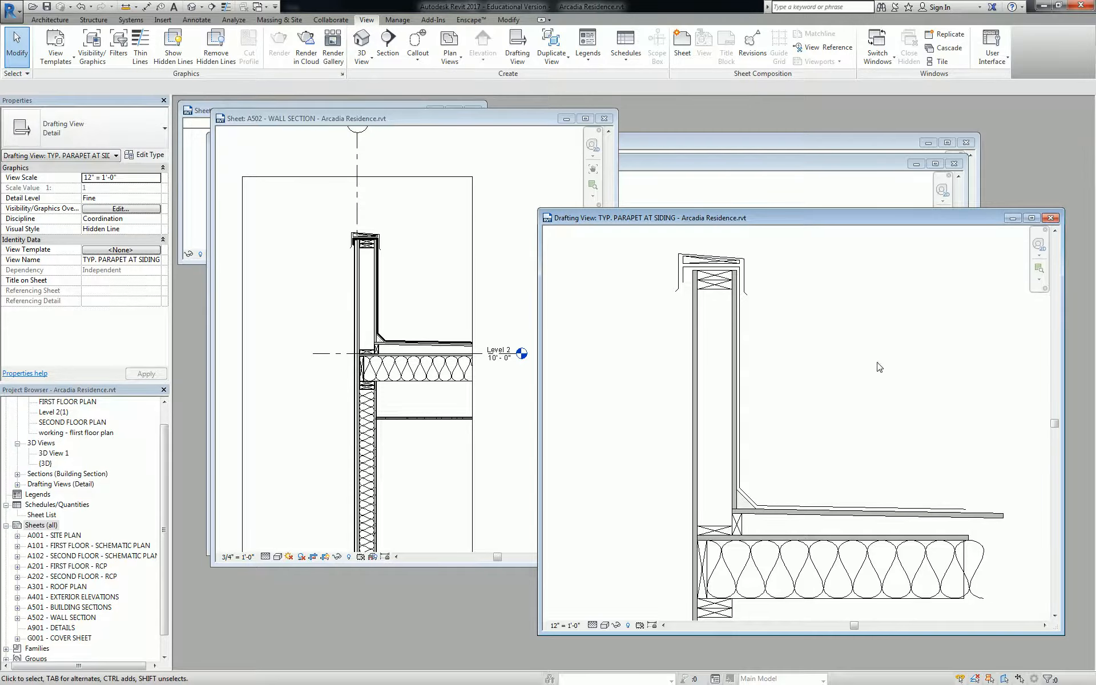
Examine the Parapet detail in the reference PDF in Bluebeam Revu, and return to the parapet drafting view in Revit.
{"action": "scroll", "coordinate": [873, 369], "scroll_direction": "down", "scroll_amount": 1}
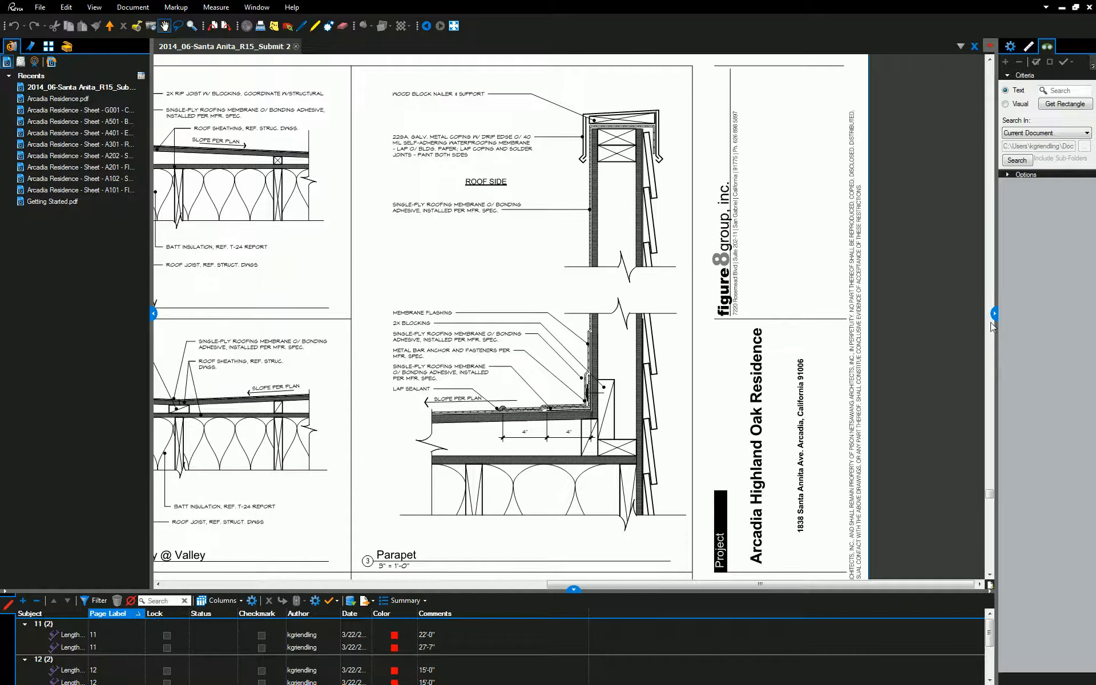
{"action": "scroll", "coordinate": [645, 266], "scroll_direction": "down", "scroll_amount": 1}
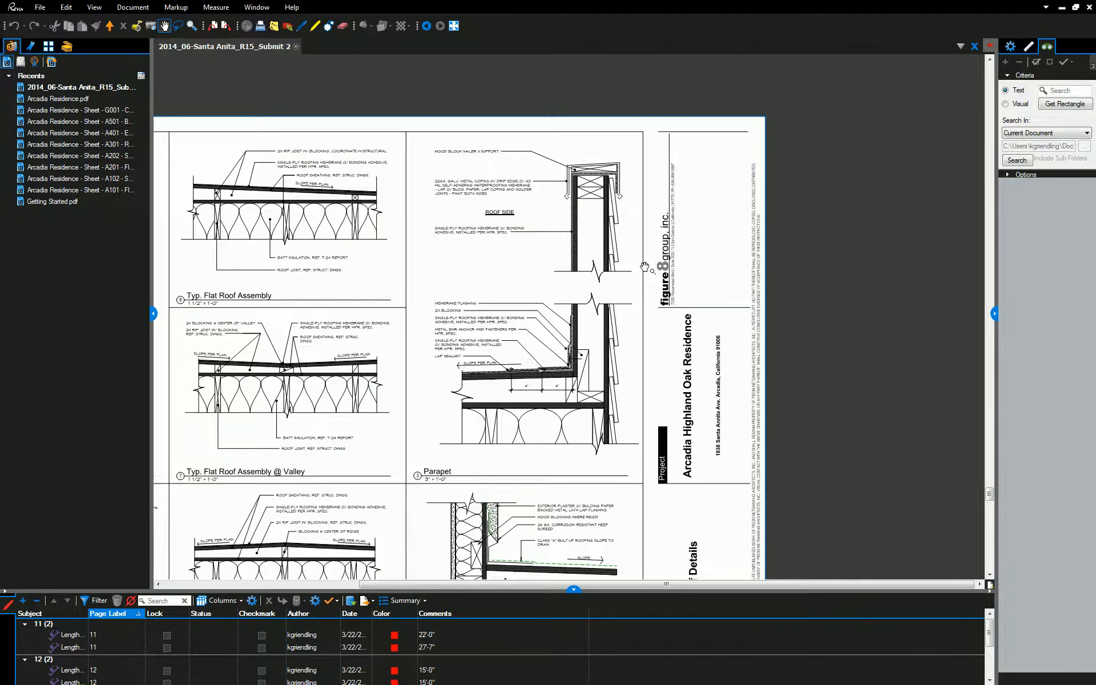
{"action": "scroll", "coordinate": [644, 266], "scroll_direction": "up", "scroll_amount": 3}
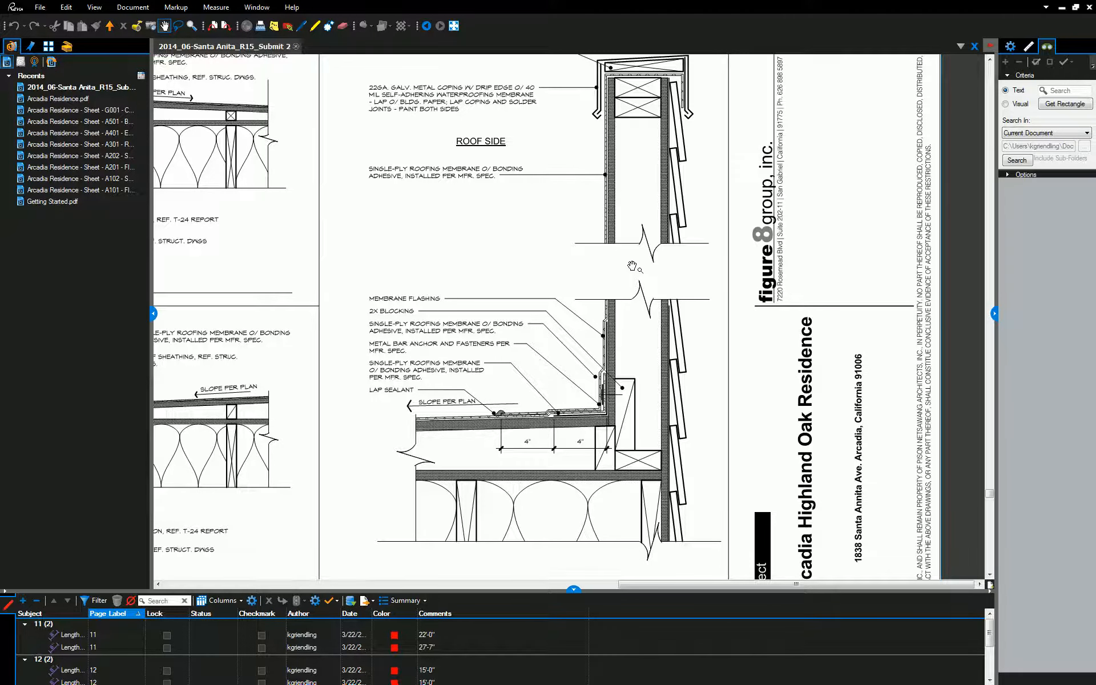
{"action": "key", "text": "alt+Tab"}
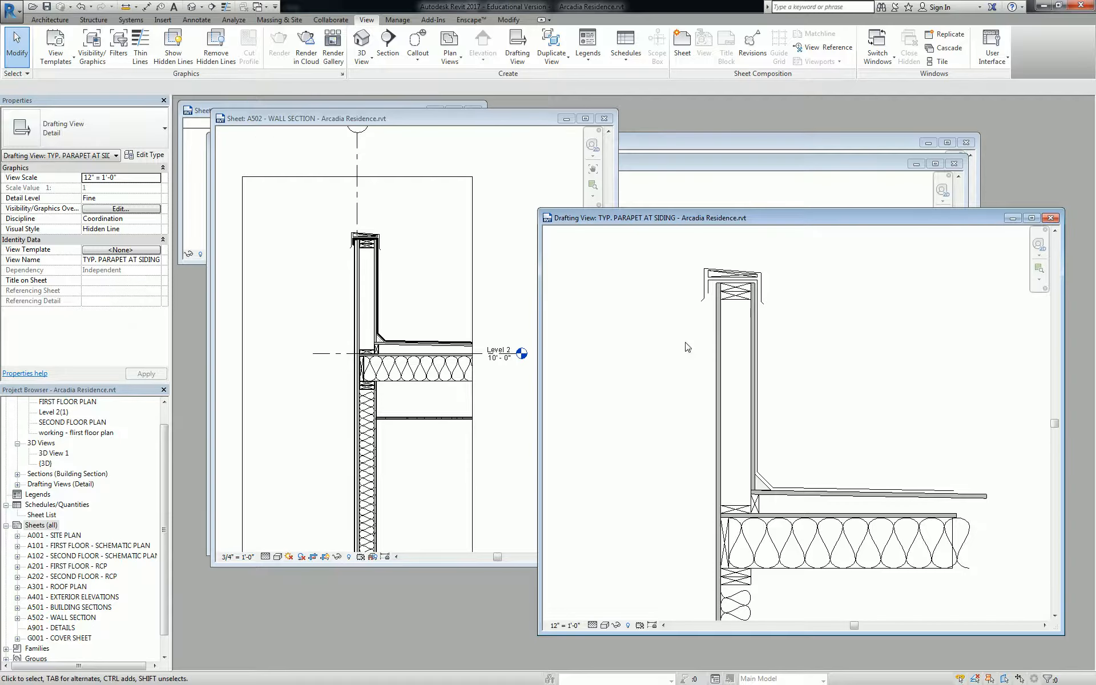
{"action": "middle_click_drag", "start_coordinate": [897, 393], "coordinate": [860, 374]}
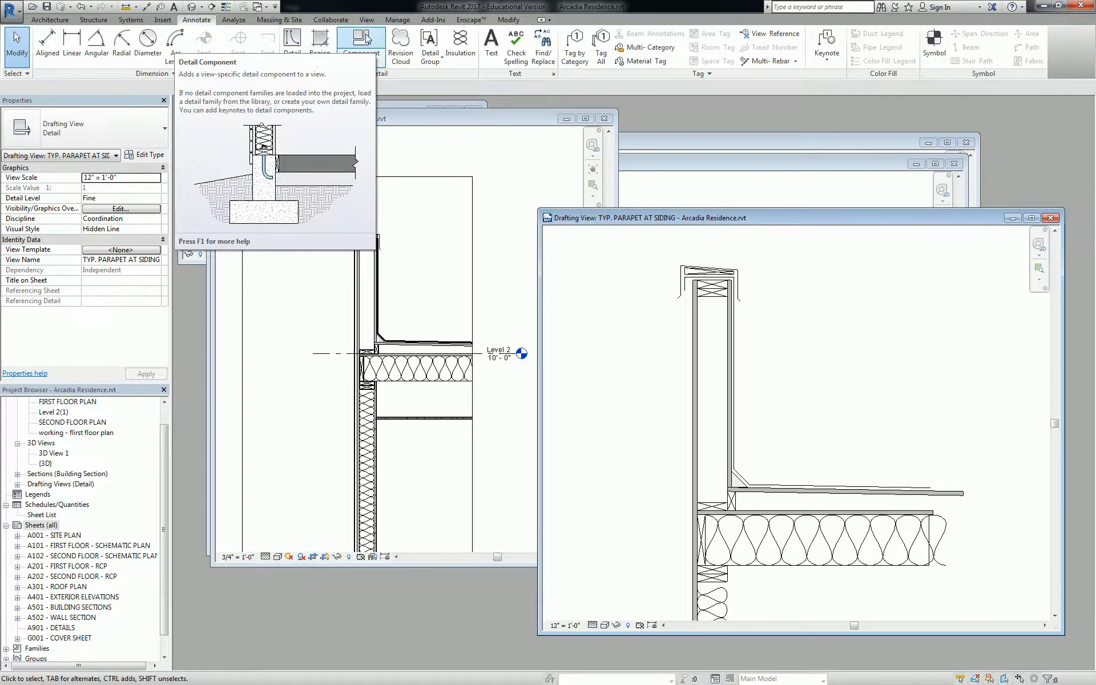
Start placing a detail component and search the loaded detail item types for "break".
{"action": "left_click", "coordinate": [366, 38]}
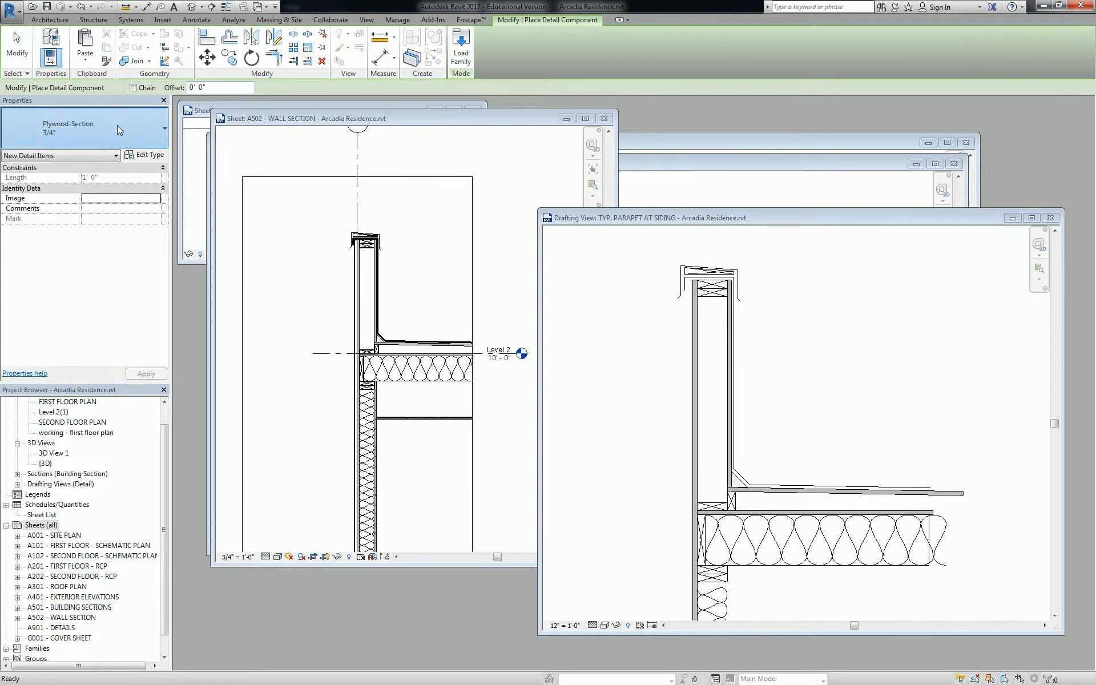
{"action": "left_click", "coordinate": [123, 131]}
{"action": "type", "text": "break"}
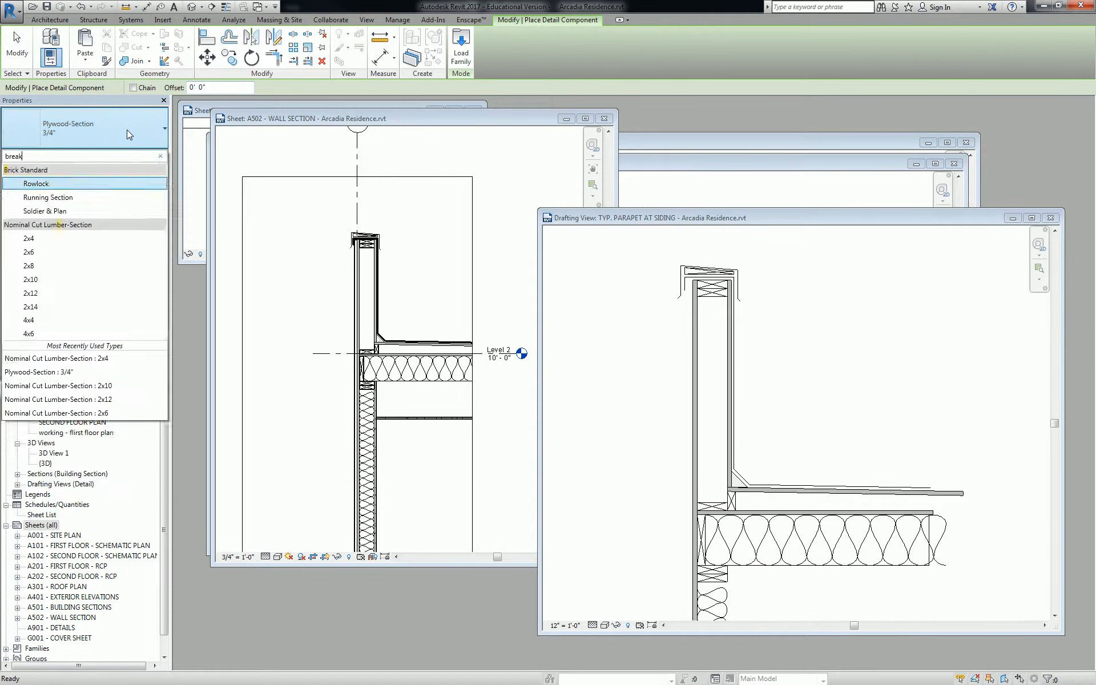
{"action": "key", "text": "BackSpace"}
{"action": "key", "text": "BackSpace"}
{"action": "key", "text": "BackSpace"}
{"action": "key", "text": "BackSpace"}
{"action": "key", "text": "BackSpace"}
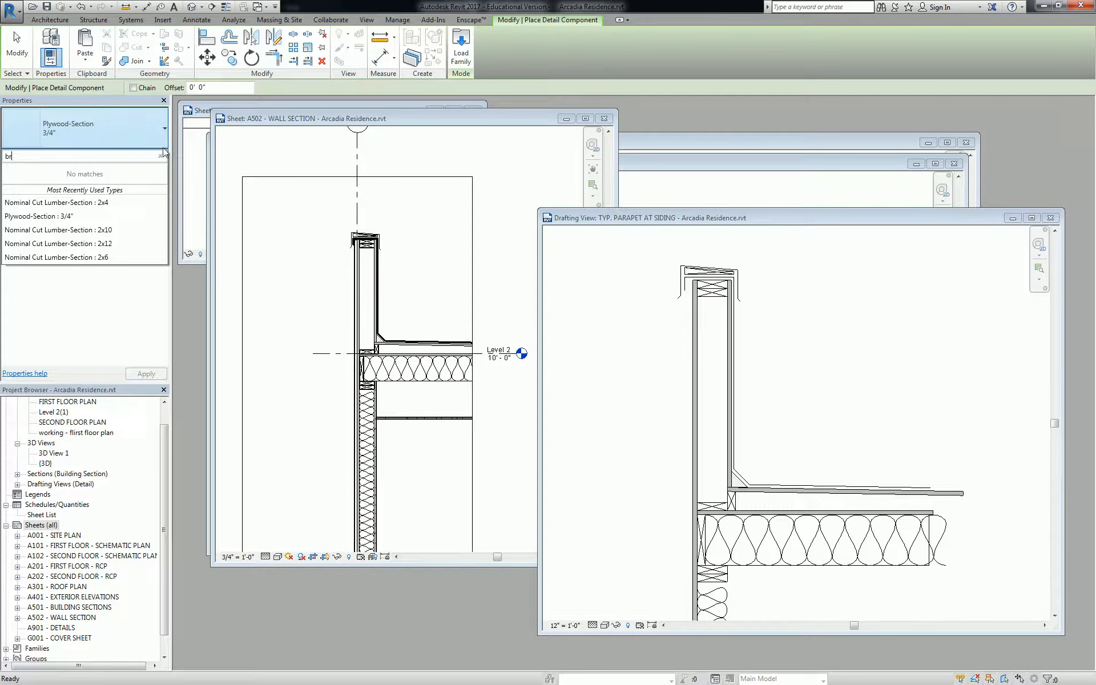
{"action": "key", "text": "Escape"}
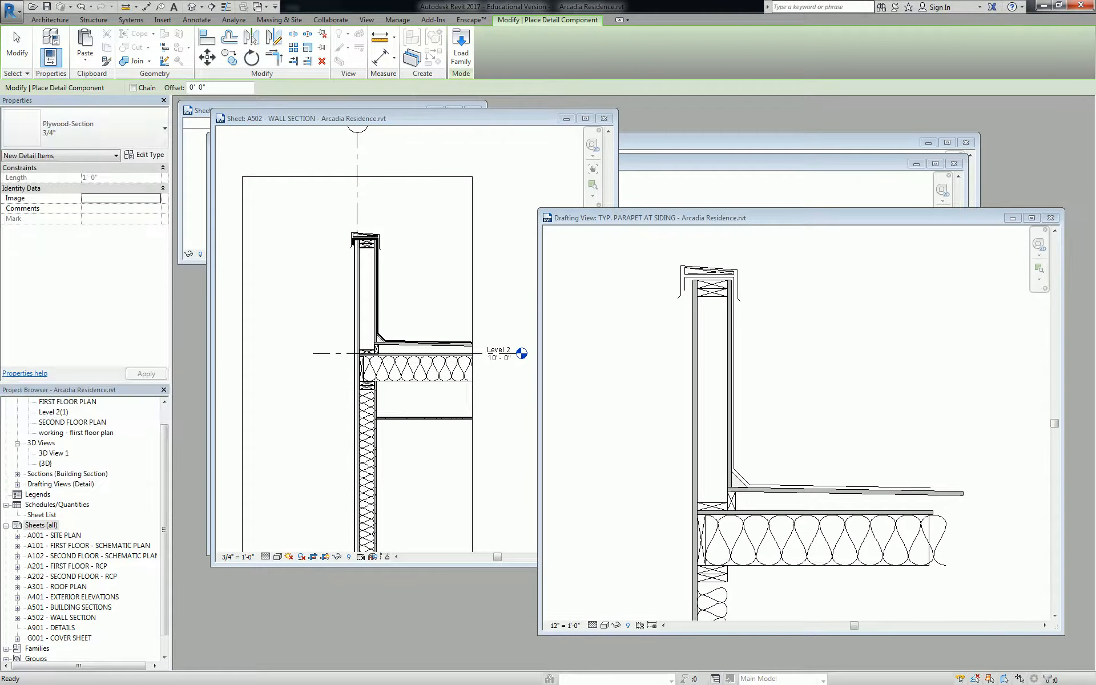
{"action": "left_click", "coordinate": [461, 47]}
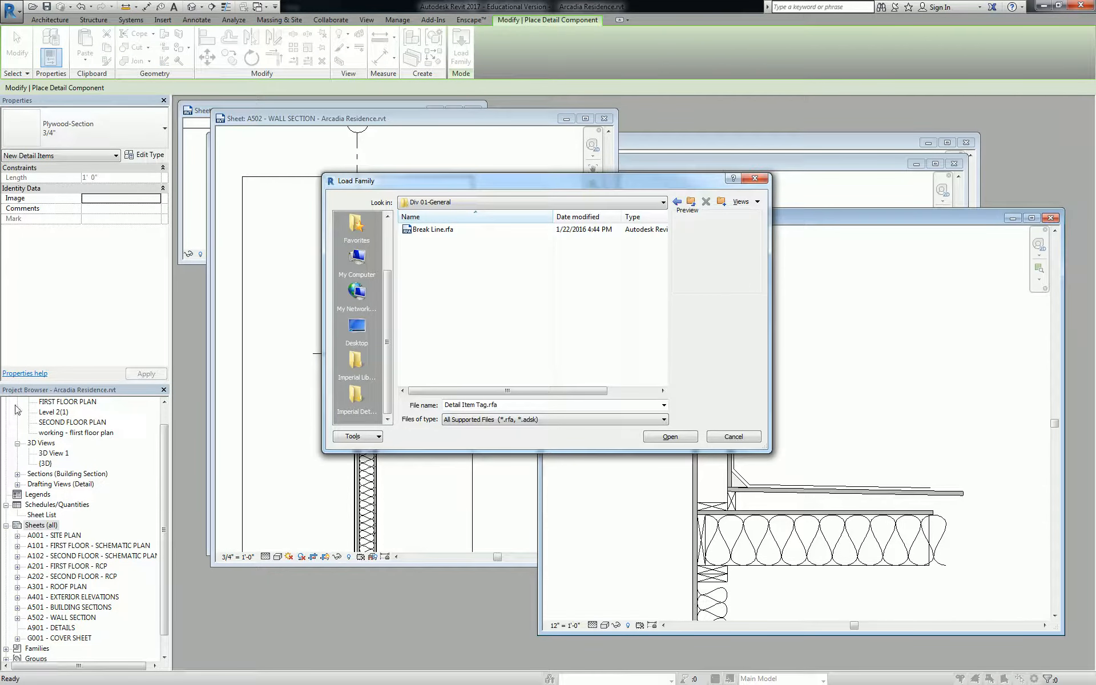
{"action": "left_click", "coordinate": [754, 179]}
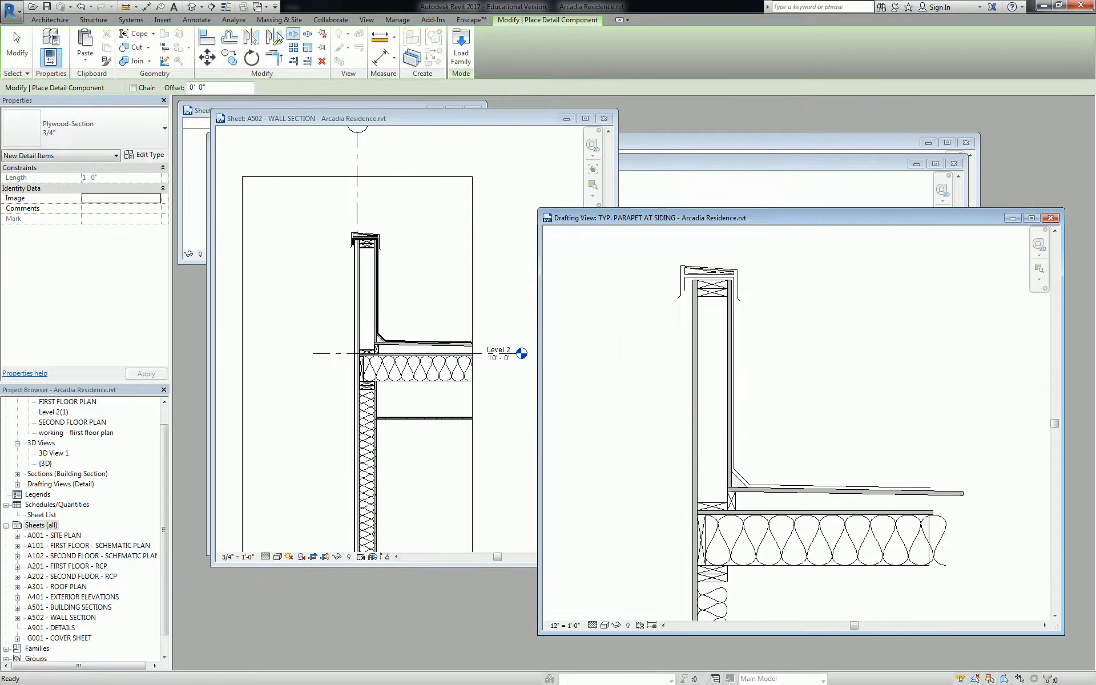
{"action": "left_click", "coordinate": [197, 21]}
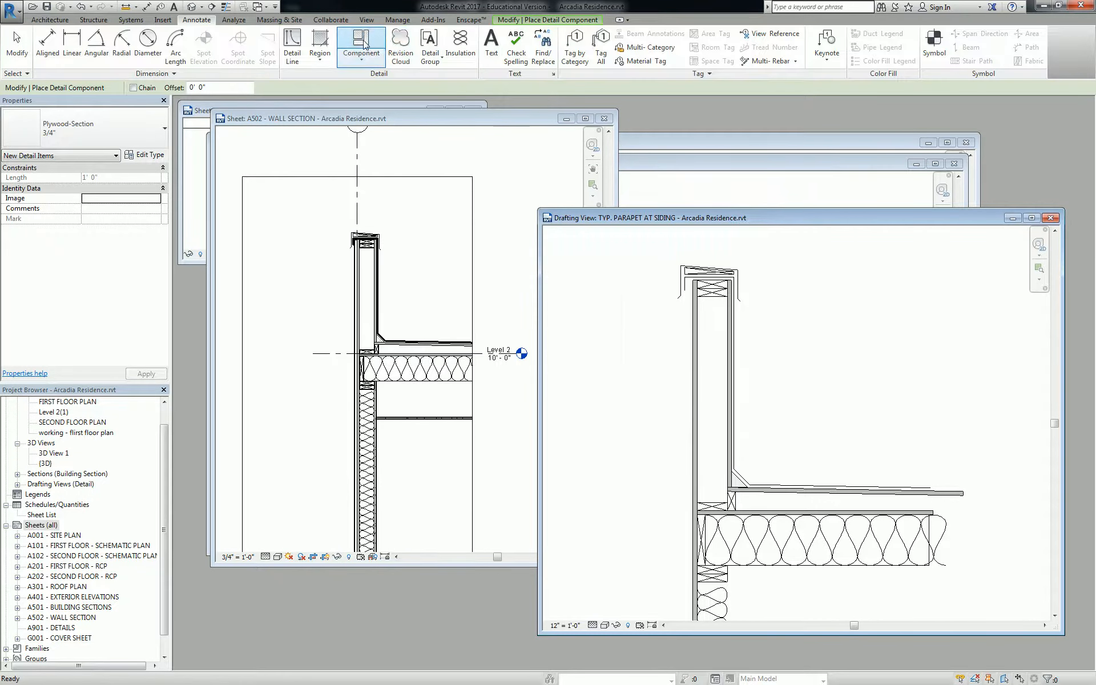
{"action": "left_click", "coordinate": [548, 20]}
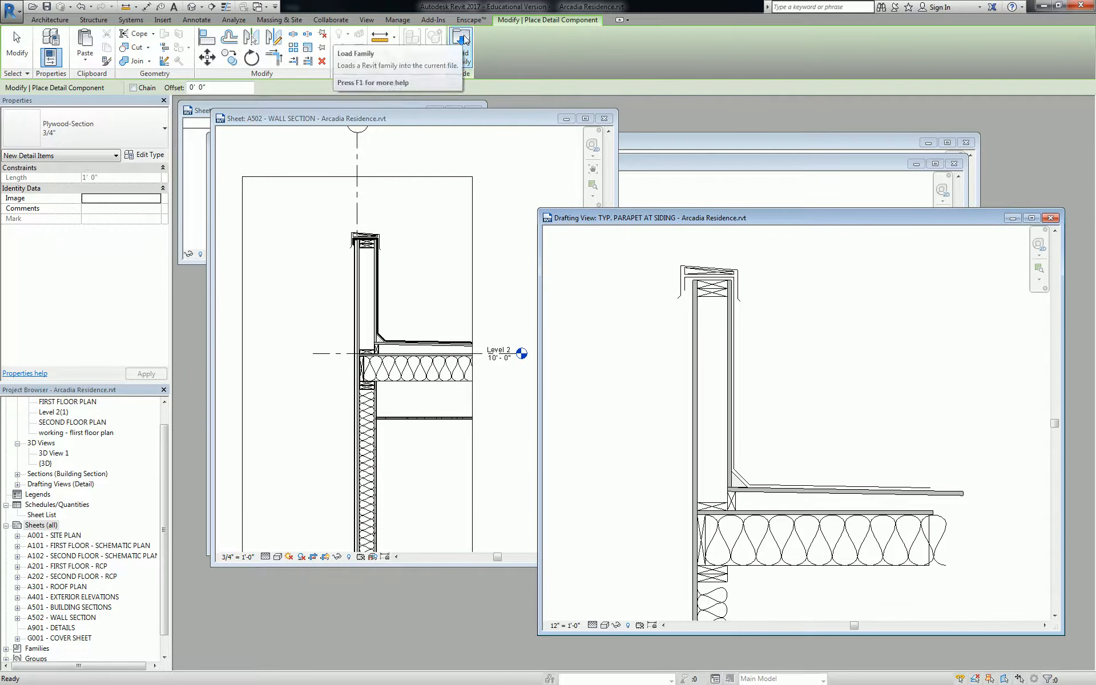
Load the Break Line.rfa family from the Div 01-General folder of the Detail Items library.
{"action": "left_click", "coordinate": [464, 37]}
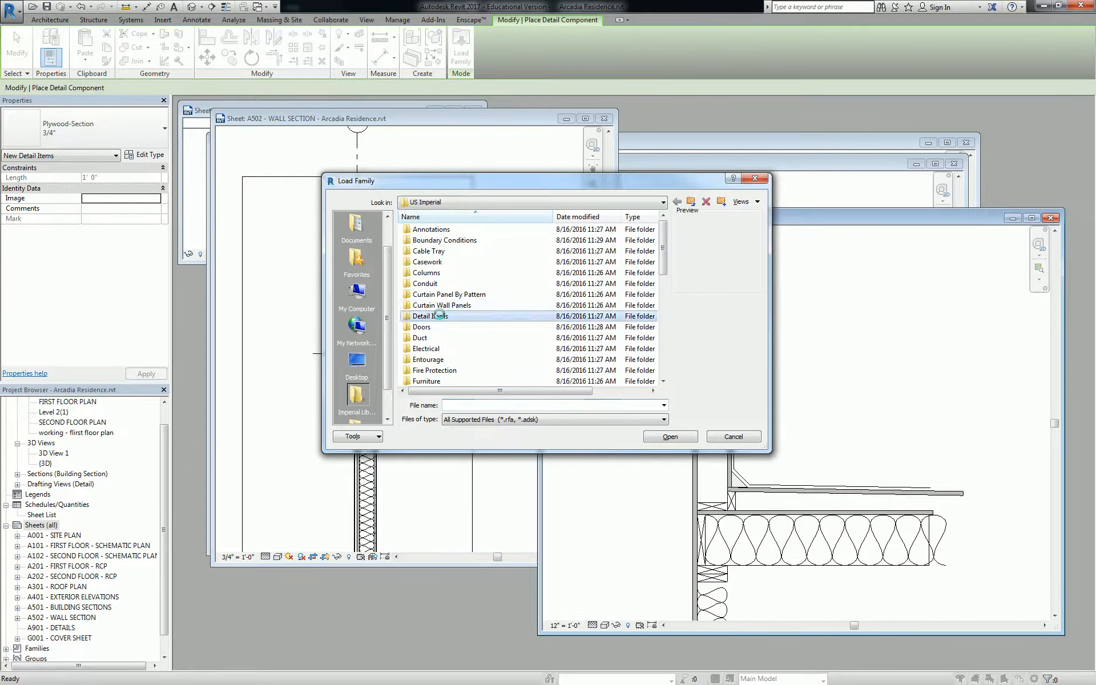
{"action": "double_click", "coordinate": [429, 316]}
{"action": "double_click", "coordinate": [440, 230]}
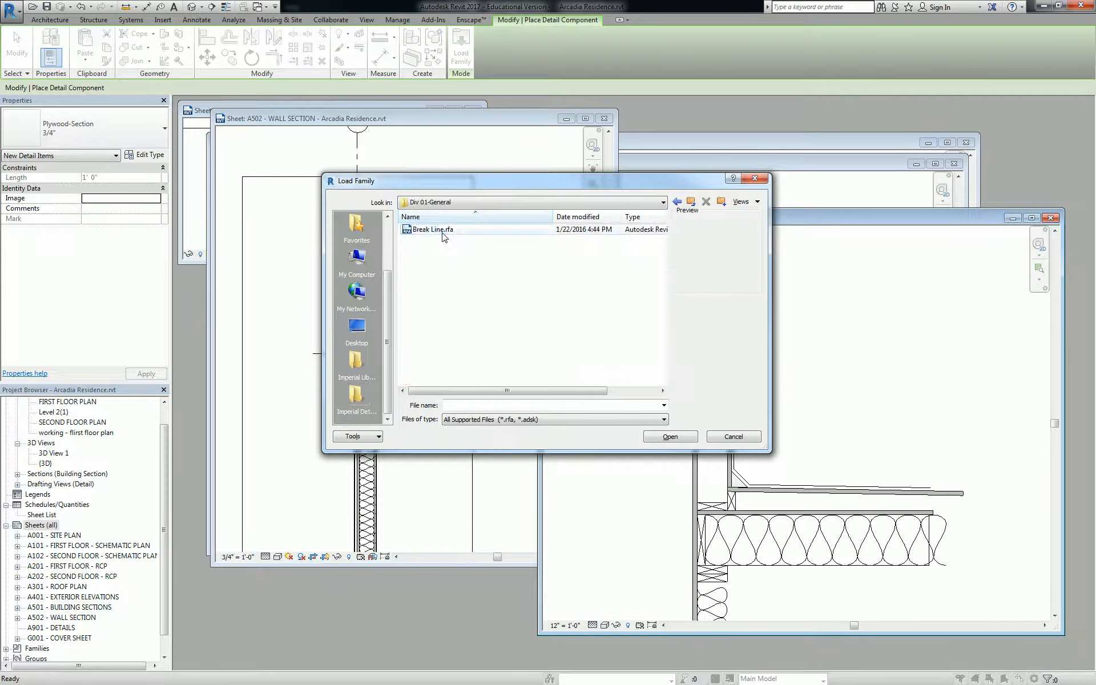
{"action": "left_click", "coordinate": [690, 201]}
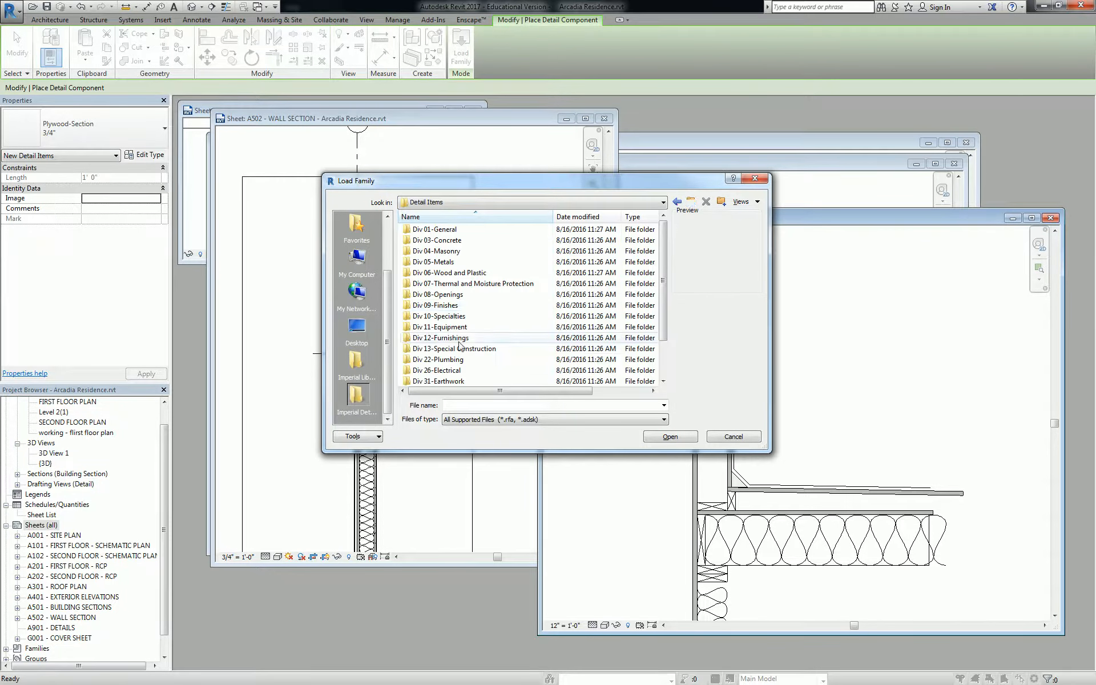
{"action": "left_click_drag", "start_coordinate": [628, 173], "coordinate": [629, 73]}
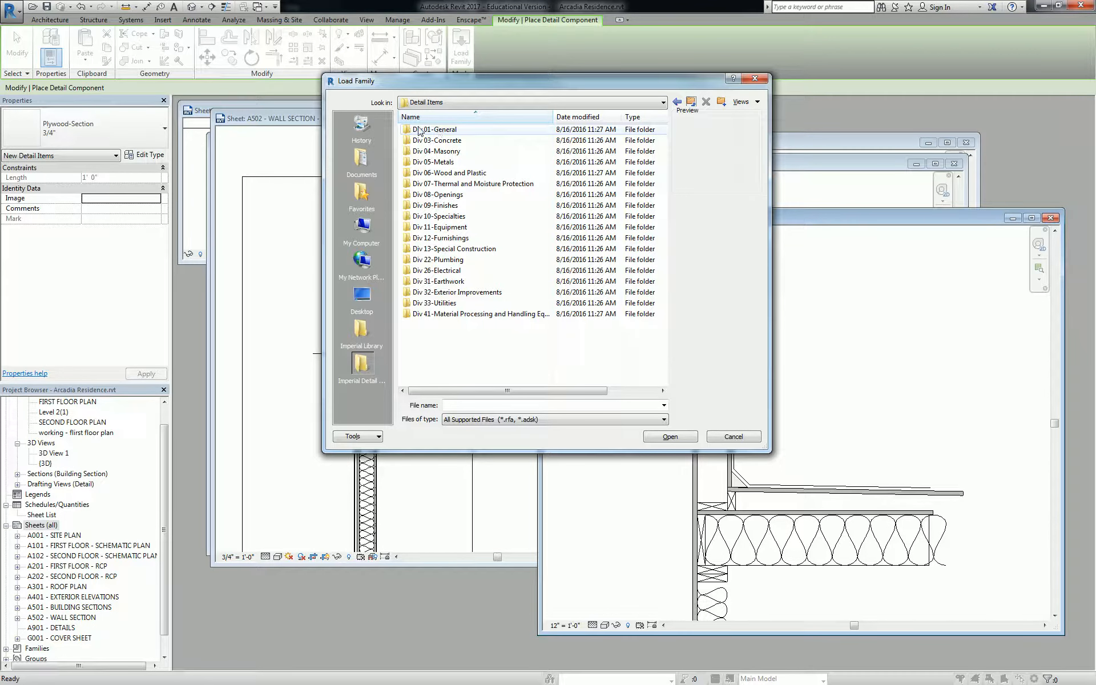
{"action": "double_click", "coordinate": [428, 130]}
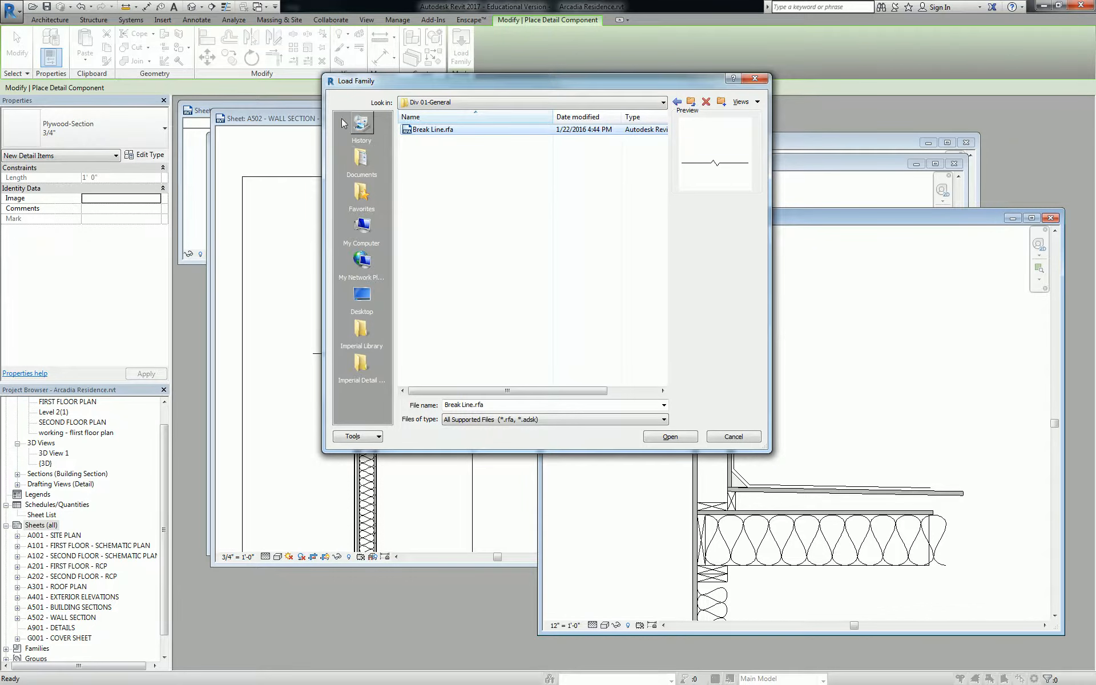
{"action": "left_click", "coordinate": [666, 436]}
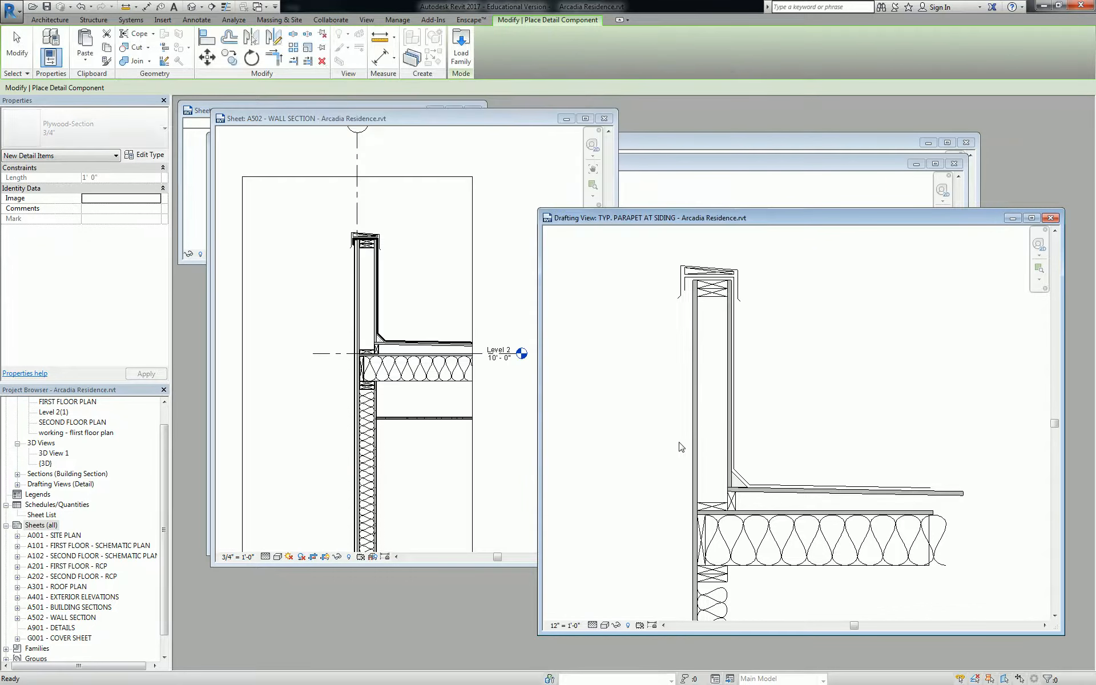
Place a break line in the empty area beside the parapet wall and move it onto the joist insulation below the roof.
{"action": "left_click", "coordinate": [907, 370]}
{"action": "key", "text": "Escape"}
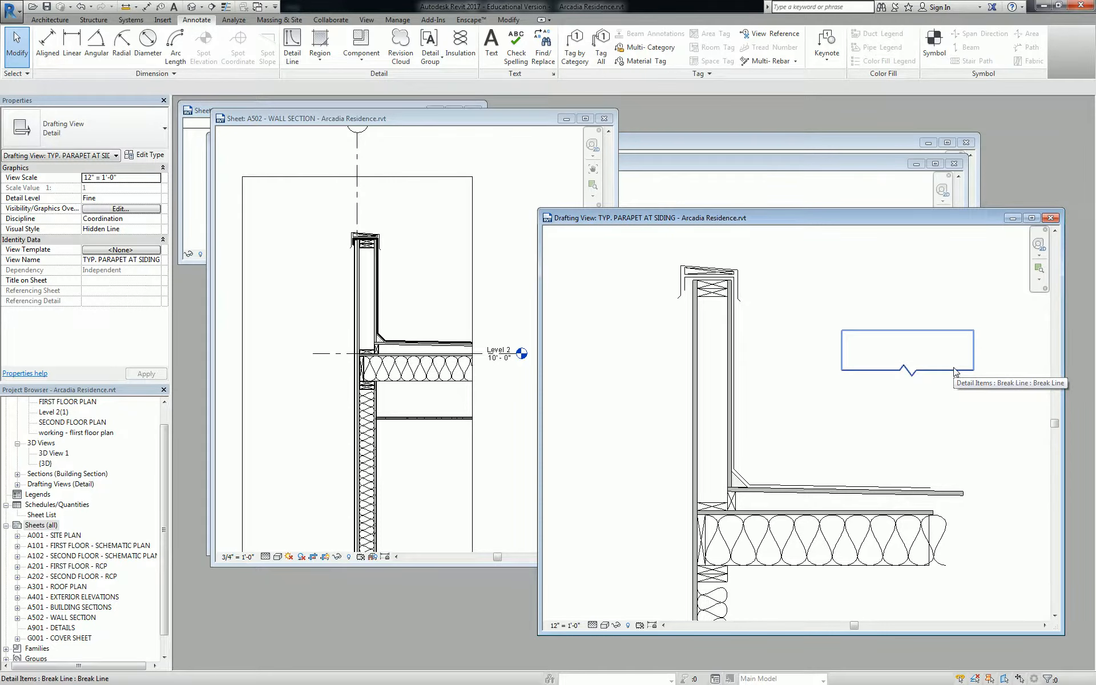
{"action": "left_click", "coordinate": [952, 368]}
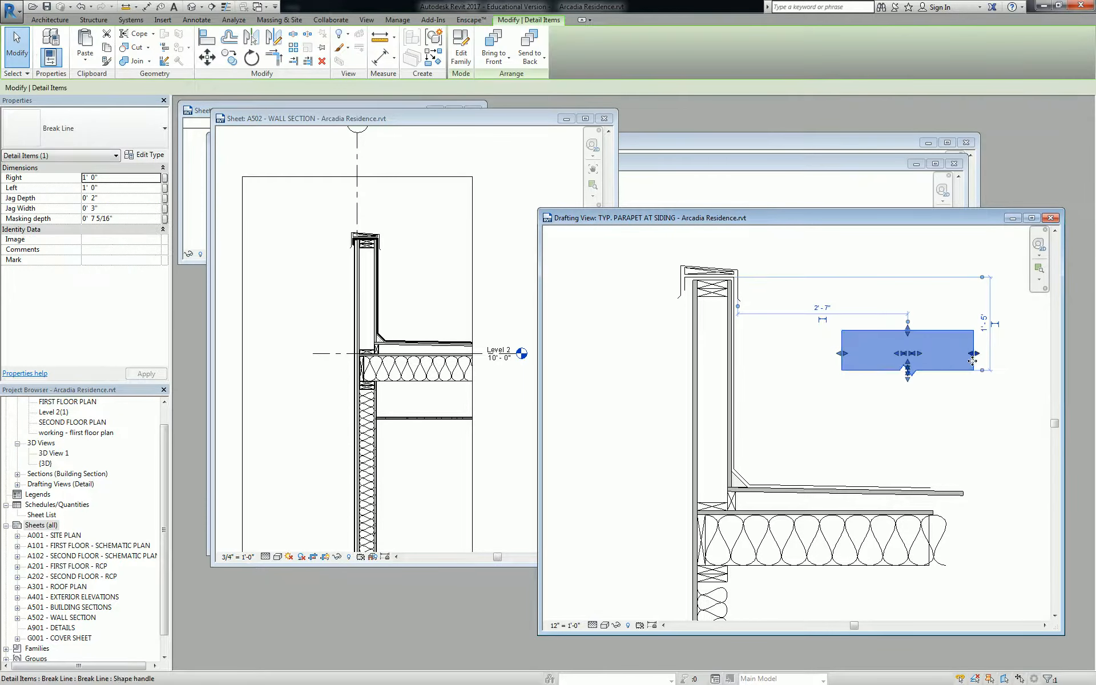
{"action": "left_click_drag", "start_coordinate": [971, 360], "coordinate": [941, 513]}
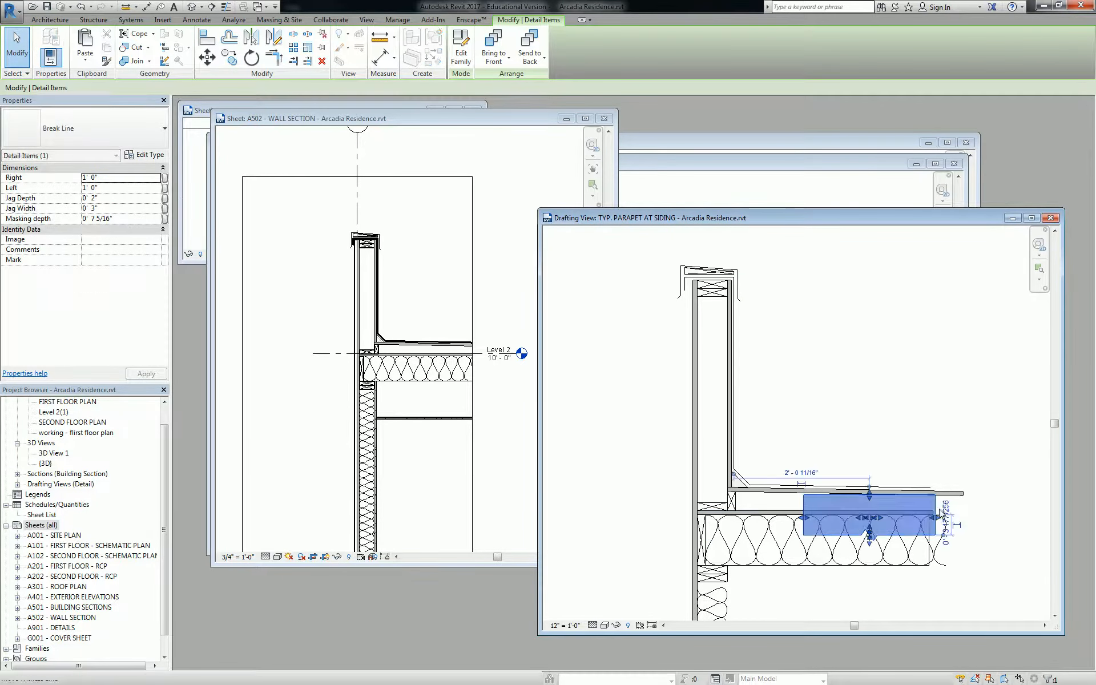
{"action": "key", "text": "Escape"}
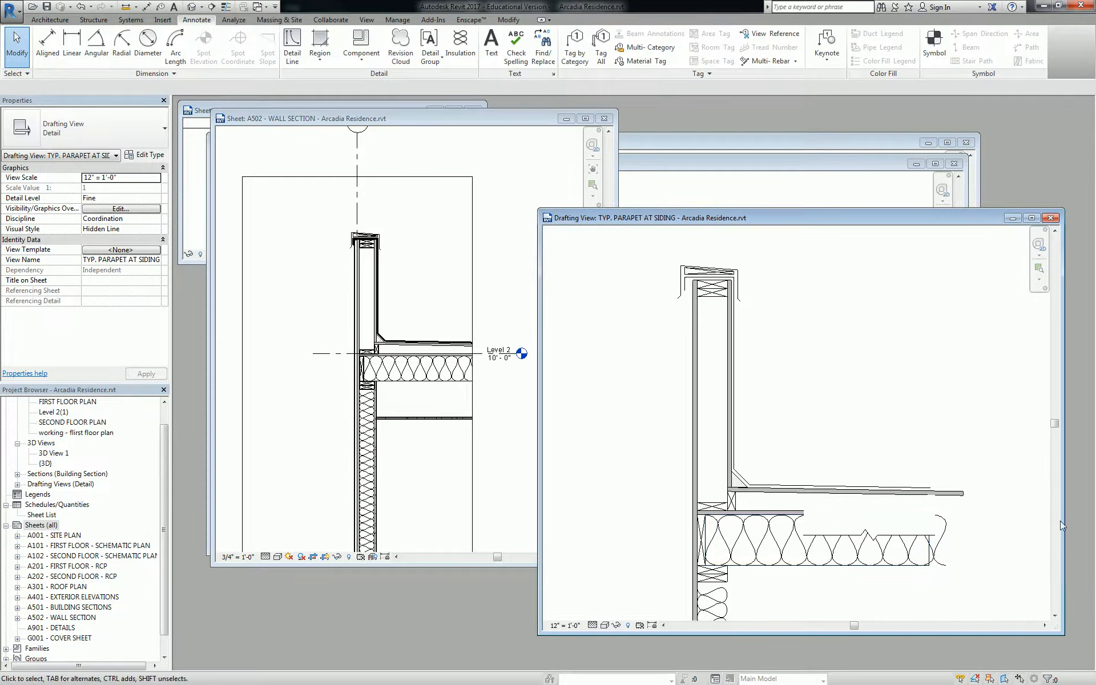
Rotate the break line 90 degrees and shift it slightly toward the wall so it cuts across the roof and joist assembly.
{"action": "middle_click_drag", "start_coordinate": [927, 565], "coordinate": [843, 355]}
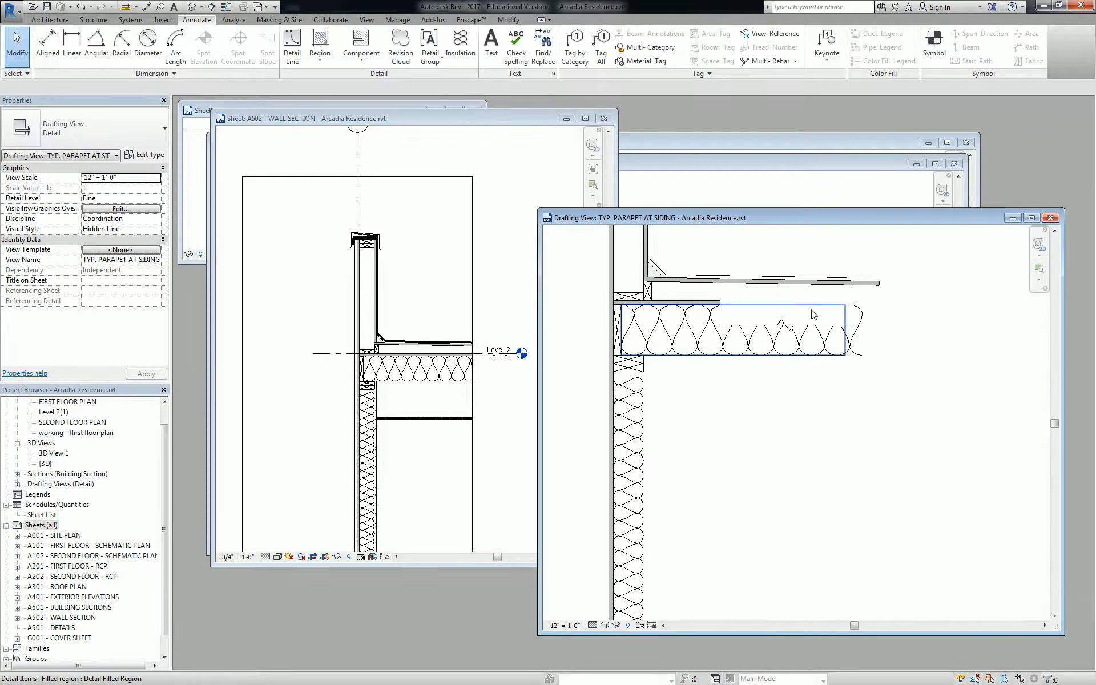
{"action": "left_click", "coordinate": [841, 298]}
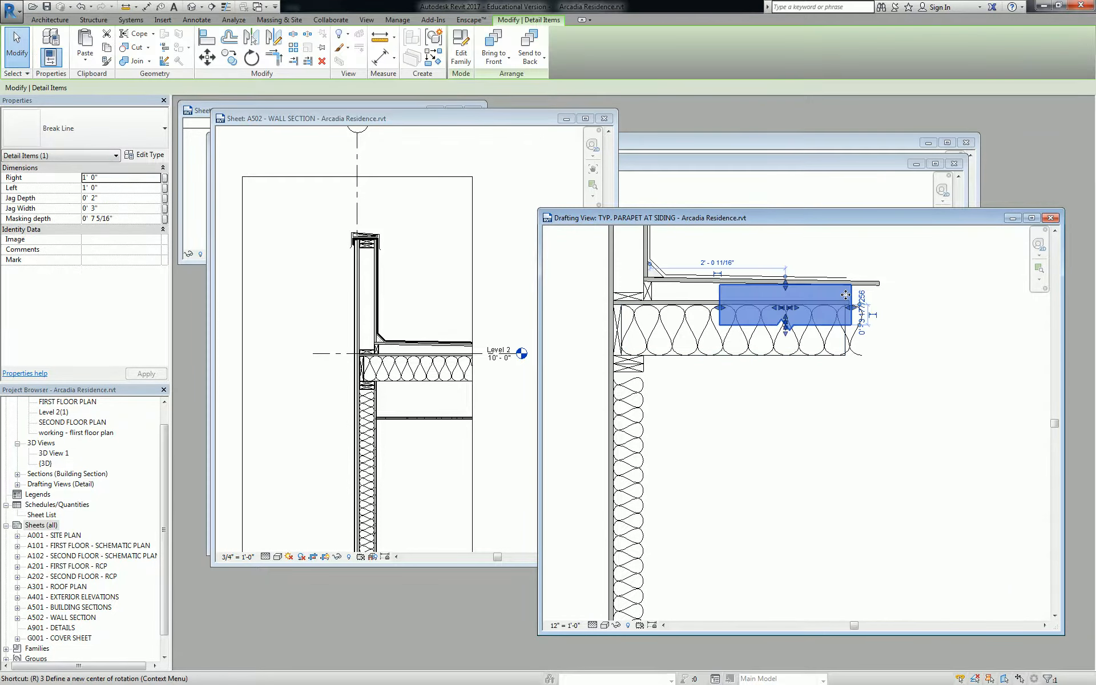
{"action": "key", "text": "r"}
{"action": "key", "text": "o"}
{"action": "left_click", "coordinate": [882, 296]}
{"action": "type", "text": "90"}
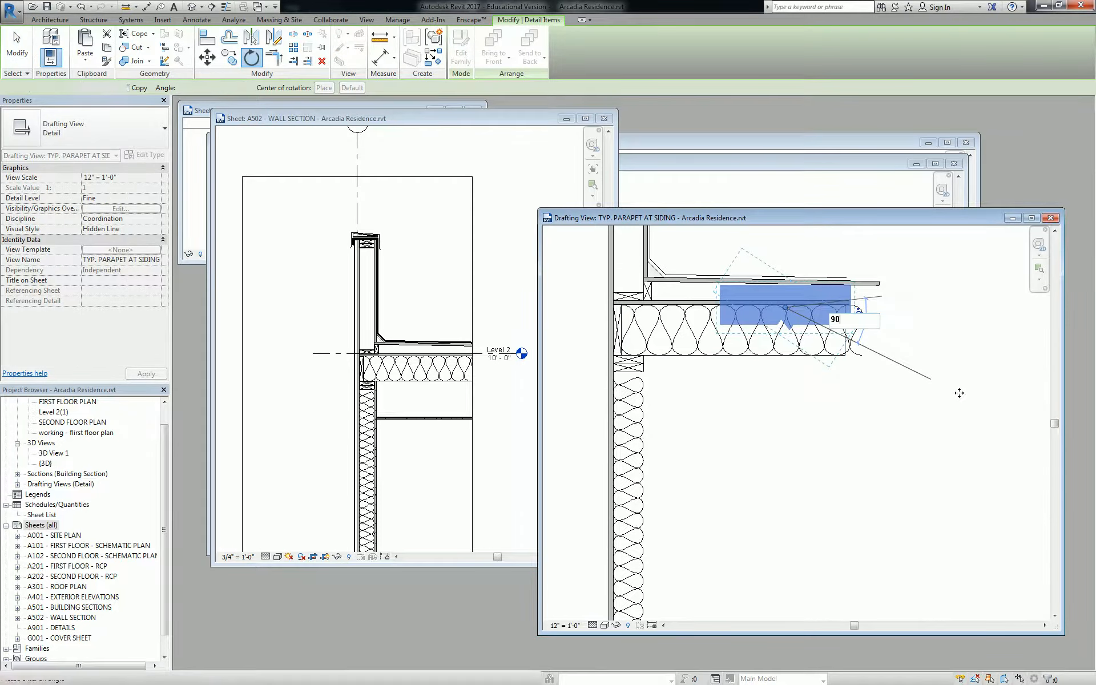
{"action": "key", "text": "Return"}
{"action": "middle_click_drag", "start_coordinate": [789, 280], "coordinate": [871, 421]}
{"action": "mouse_move", "coordinate": [871, 420]}
{"action": "left_mouse_down"}
{"action": "mouse_move", "coordinate": [826, 418]}
{"action": "mouse_move", "coordinate": [842, 419]}
{"action": "left_mouse_up"}
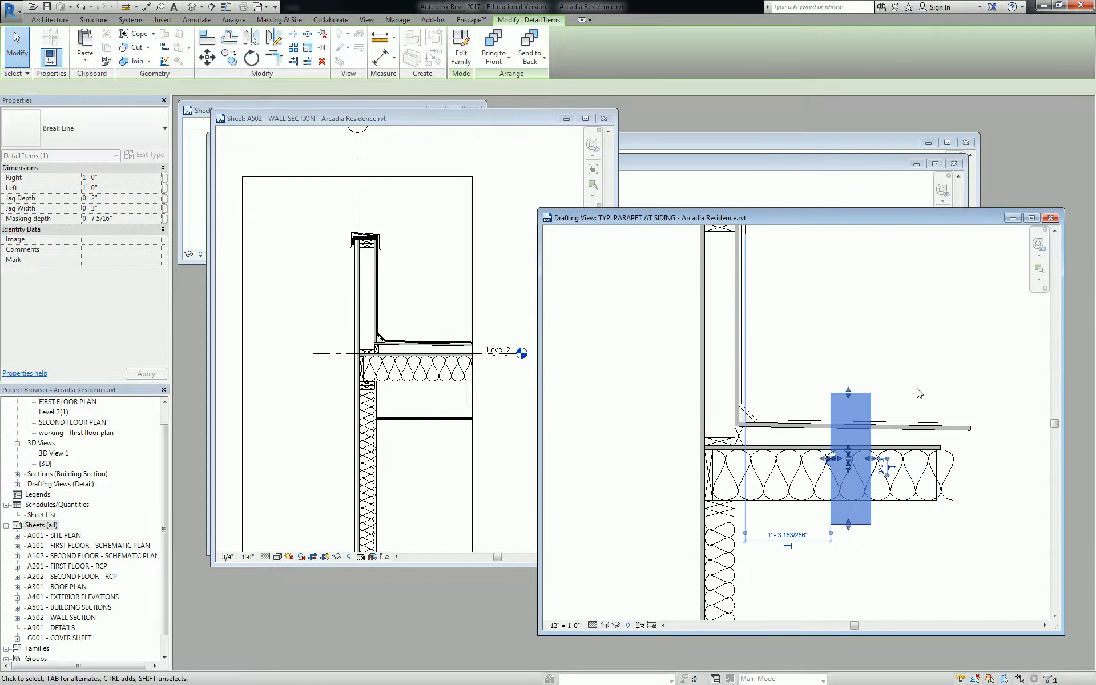
{"action": "left_click", "coordinate": [919, 393]}
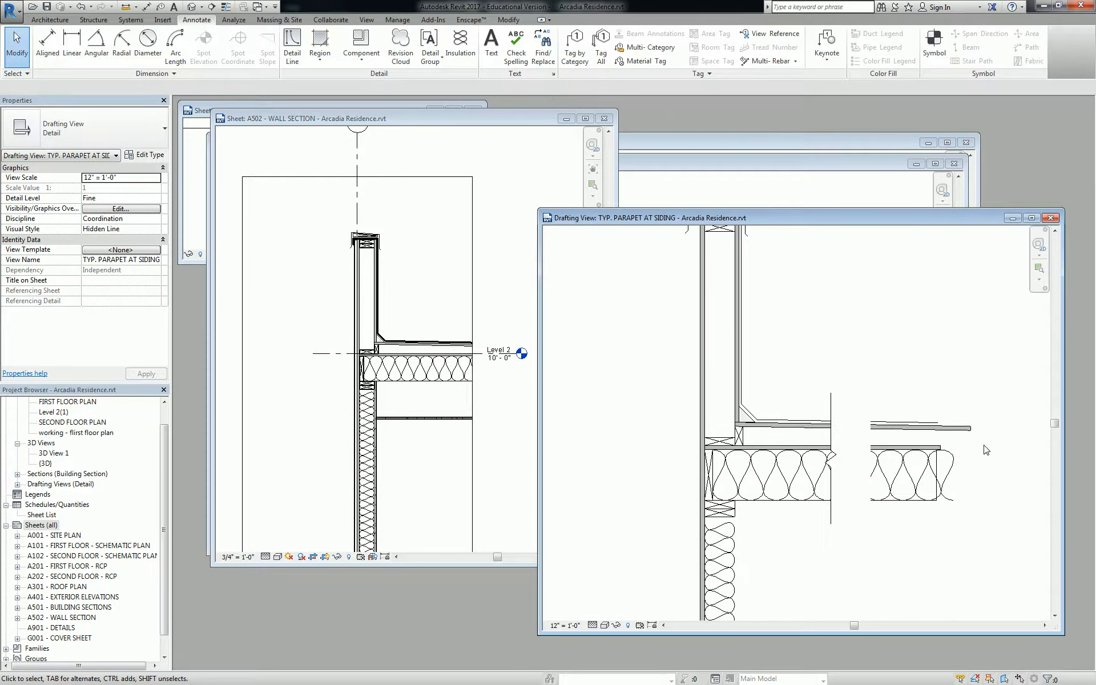
Shorten the sloped roof plywood to about 1' 10 3/4" and pull back the membrane line above it, ending both behind the break line's mask.
{"action": "left_click", "coordinate": [968, 431]}
{"action": "left_click", "coordinate": [971, 432]}
{"action": "scroll", "coordinate": [970, 433], "scroll_direction": "up", "scroll_amount": 2}
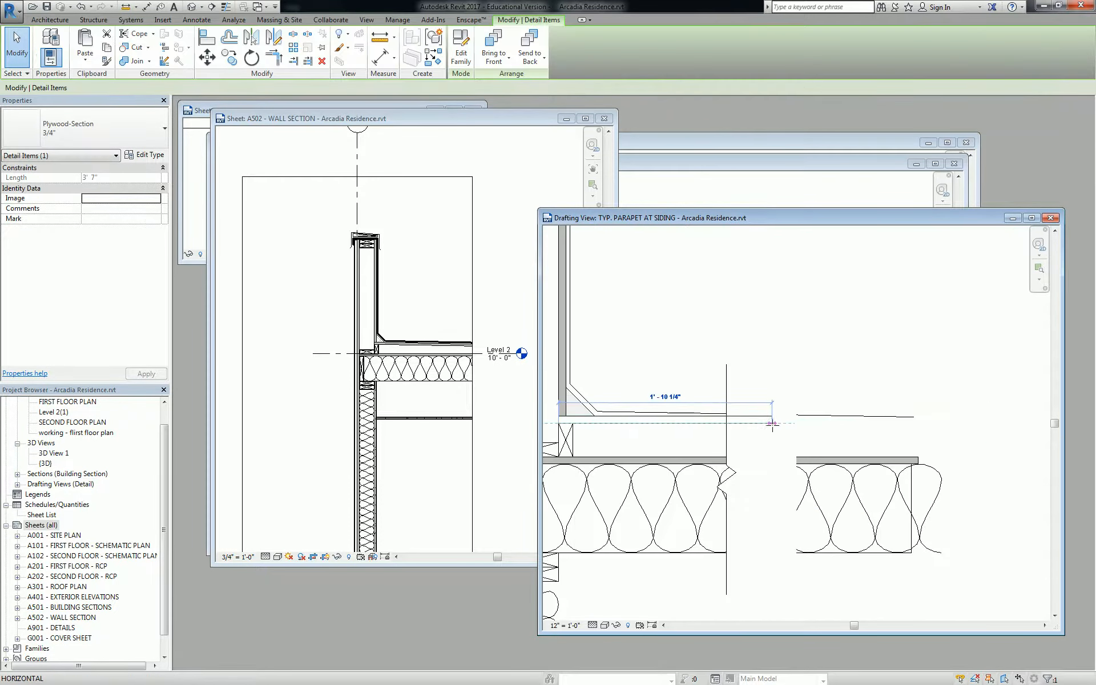
{"action": "left_click", "coordinate": [914, 435]}
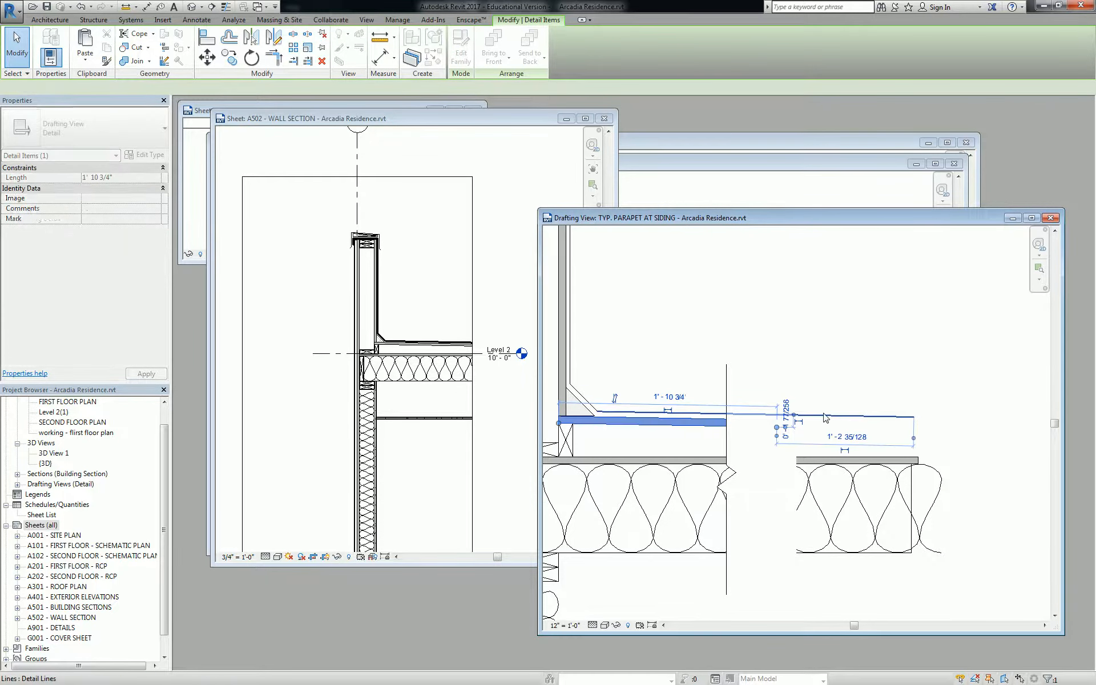
{"action": "left_click_drag", "start_coordinate": [915, 420], "coordinate": [787, 418]}
Shorten the plywood above the joists and the Solid White filled region so both end behind the break line's mask.
{"action": "left_click", "coordinate": [915, 462]}
{"action": "left_click_drag", "start_coordinate": [919, 465], "coordinate": [785, 464]}
{"action": "left_click", "coordinate": [896, 464]}
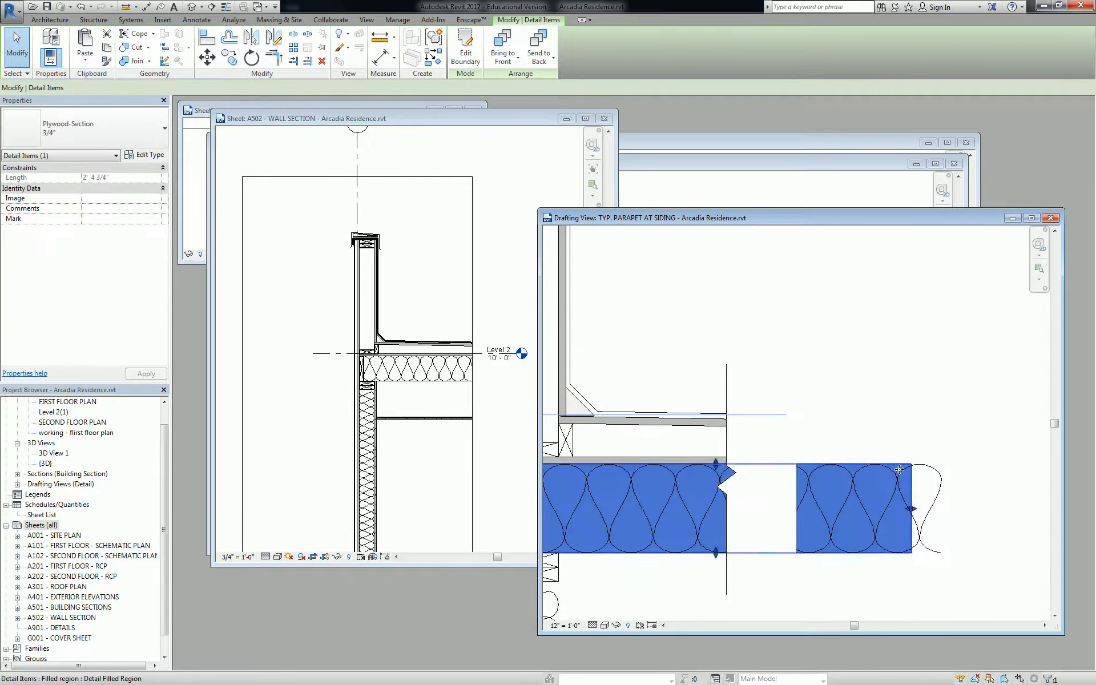
{"action": "left_click_drag", "start_coordinate": [911, 508], "coordinate": [768, 508]}
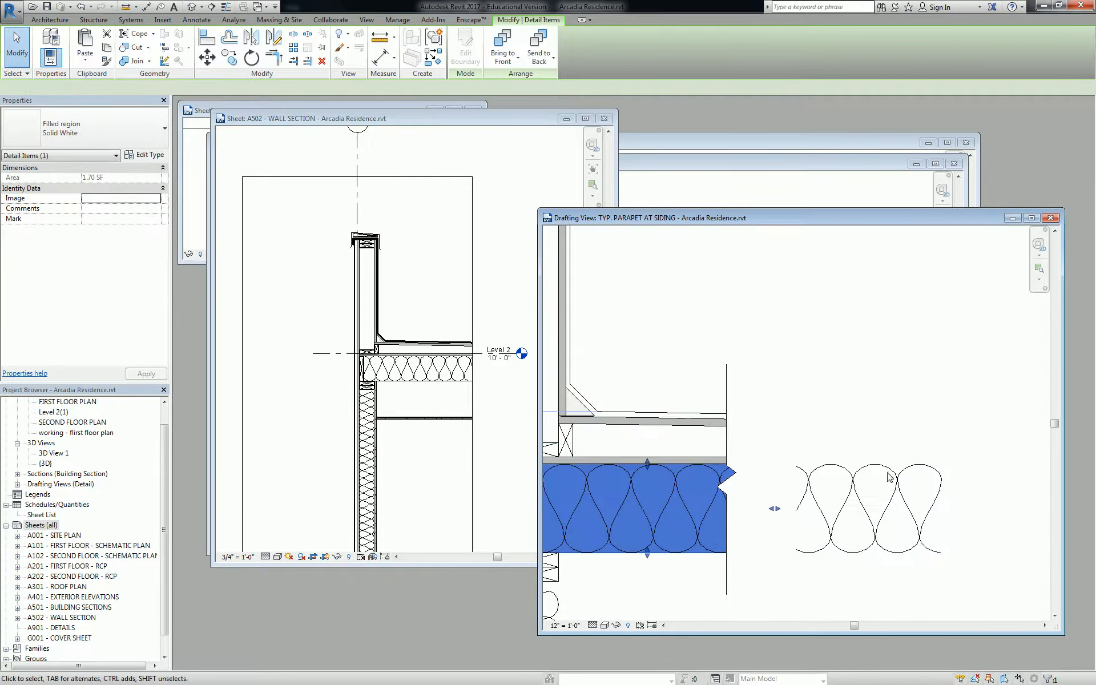
Shorten the joist batt insulation to about 2' 2" so it ends behind the break line's mask.
{"action": "left_click", "coordinate": [895, 510]}
{"action": "left_click_drag", "start_coordinate": [924, 506], "coordinate": [753, 507]}
{"action": "scroll", "coordinate": [765, 514], "scroll_direction": "down", "scroll_amount": 3}
{"action": "middle_click_drag", "start_coordinate": [839, 455], "coordinate": [905, 375]}
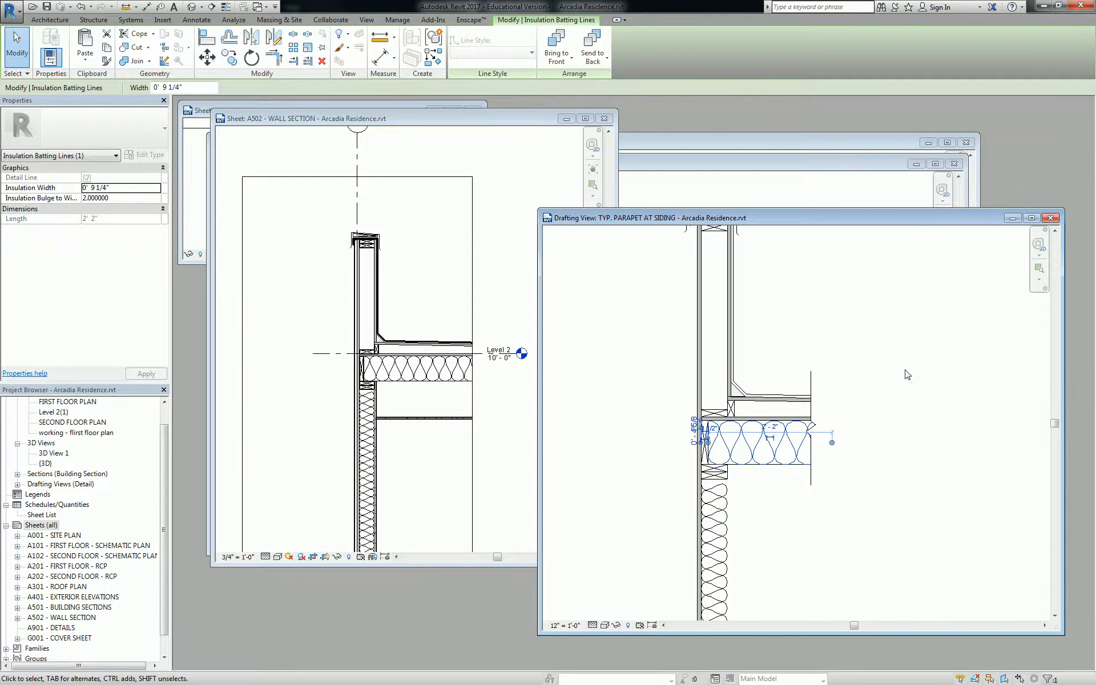
{"action": "middle_click_drag", "start_coordinate": [900, 351], "coordinate": [886, 374]}
{"action": "left_click", "coordinate": [887, 374]}
Turn on the Thin Lines display for the drawing views.
{"action": "scroll", "coordinate": [798, 445], "scroll_direction": "up", "scroll_amount": 3}
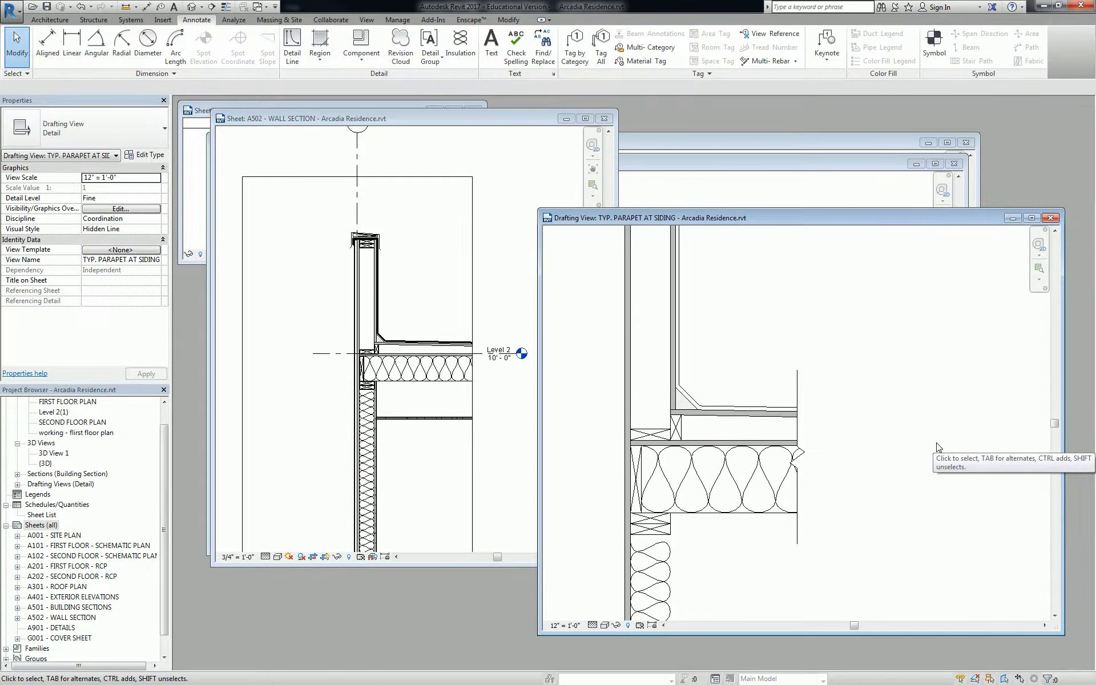
{"action": "key", "text": "t"}
{"action": "key", "text": "l"}
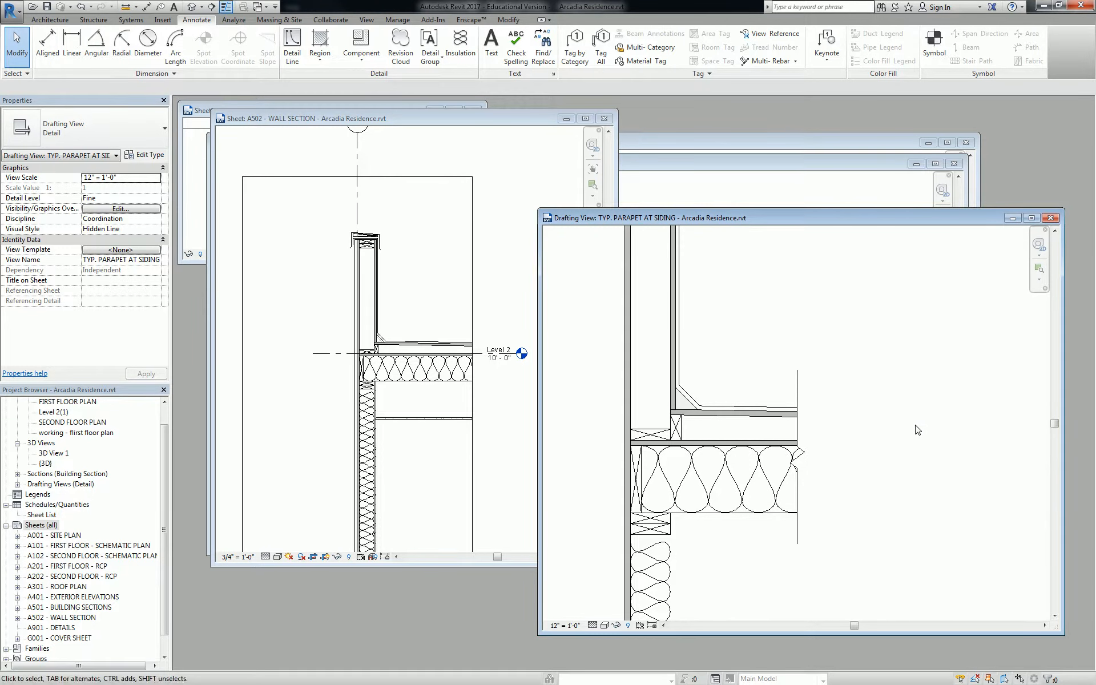
Turn off the Thin Lines display and check the break line's mask over the roof assembly.
{"action": "key", "text": "t"}
{"action": "key", "text": "l"}
{"action": "left_click", "coordinate": [818, 388]}
{"action": "scroll", "coordinate": [813, 384], "scroll_direction": "down", "scroll_amount": 2}
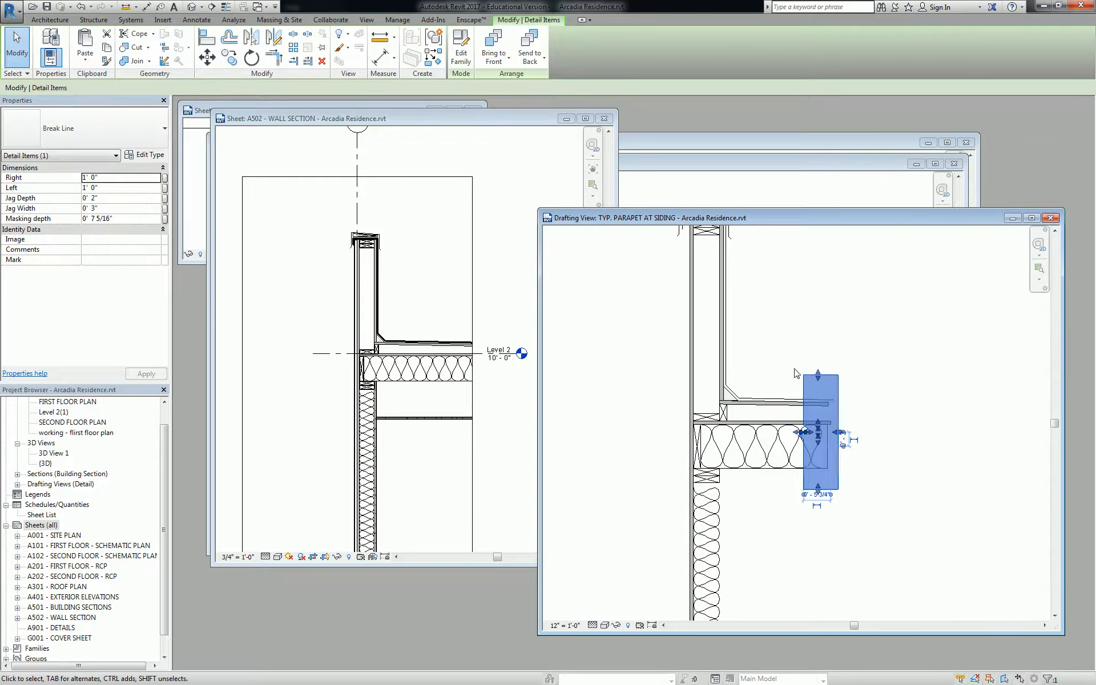
{"action": "scroll", "coordinate": [814, 384], "scroll_direction": "down", "scroll_amount": 3}
{"action": "key", "text": "Escape"}
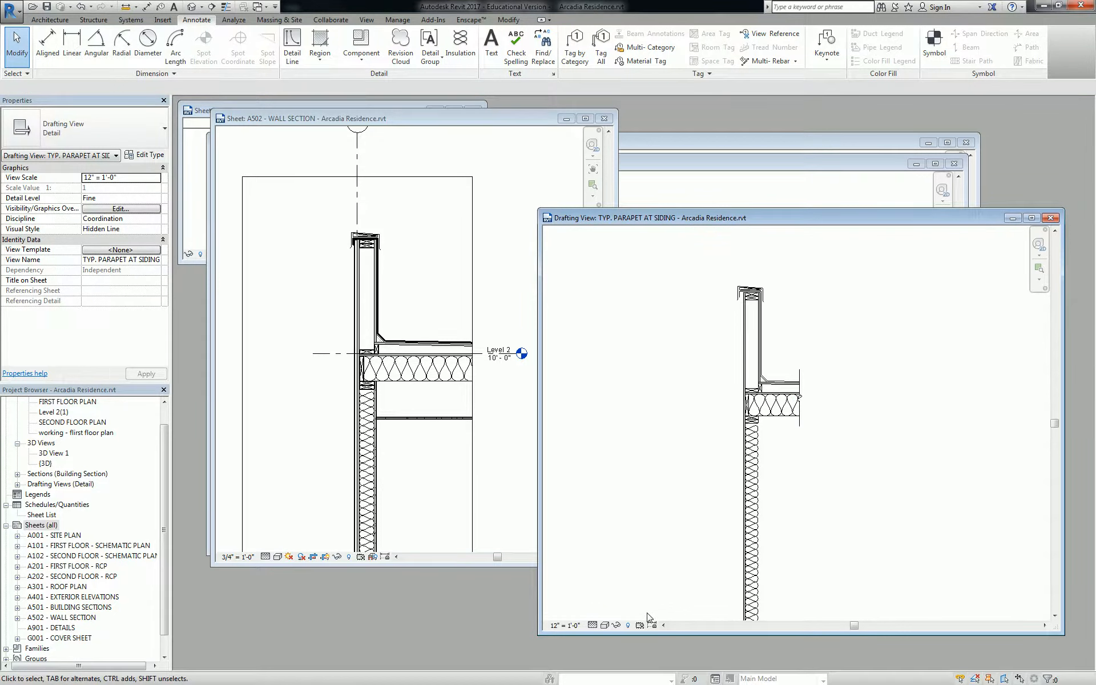
Stretch the plywood above the joists to about 8' 4" so it runs past the break line's mask.
{"action": "scroll", "coordinate": [792, 400], "scroll_direction": "up", "scroll_amount": 1}
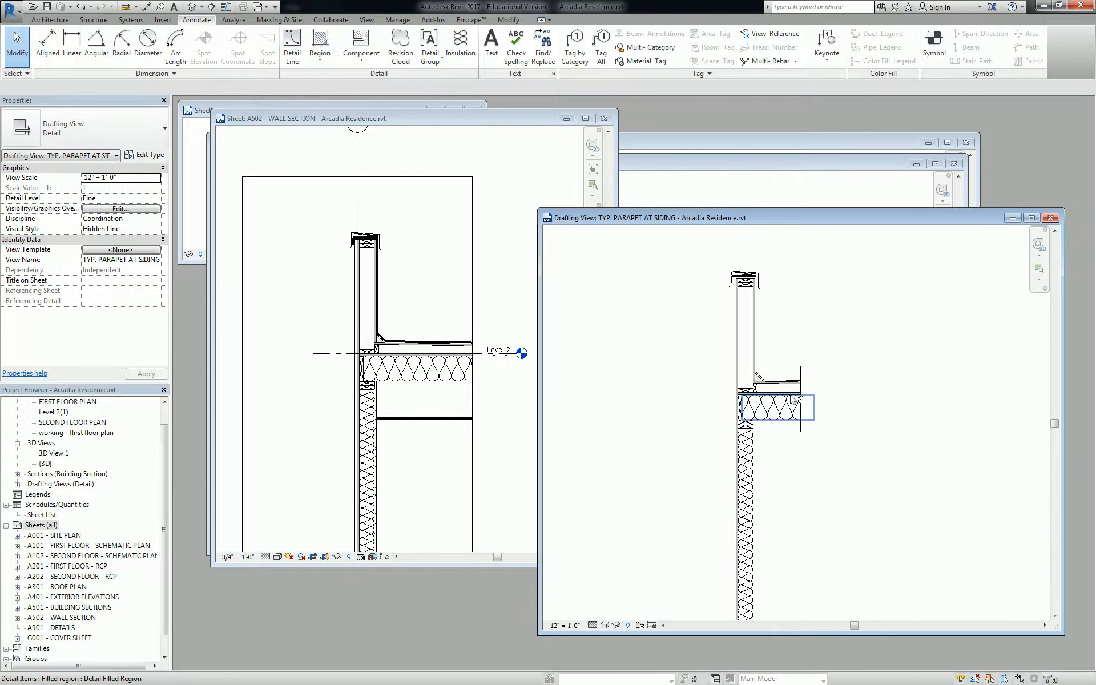
{"action": "left_click", "coordinate": [792, 399]}
{"action": "left_click_drag", "start_coordinate": [908, 407], "coordinate": [1011, 393]}
{"action": "left_click", "coordinate": [953, 435]}
{"action": "middle_click_drag", "start_coordinate": [979, 448], "coordinate": [864, 411]}
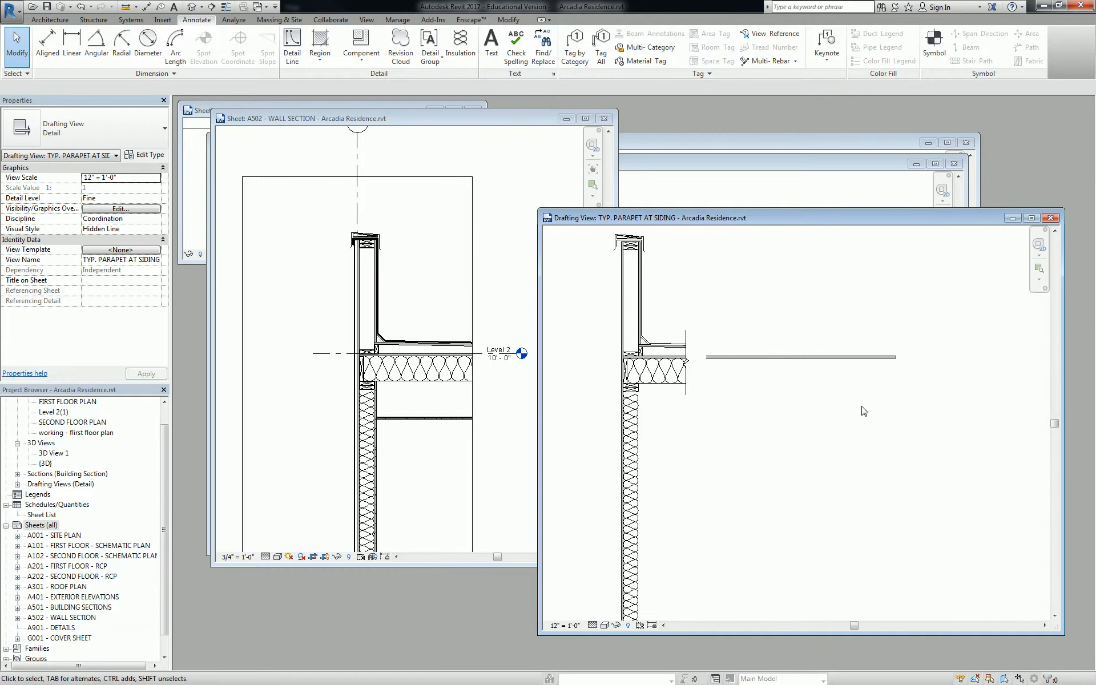
Extend the break line's masking depth to about 8' so it covers the overlong plywood.
{"action": "left_click", "coordinate": [698, 372]}
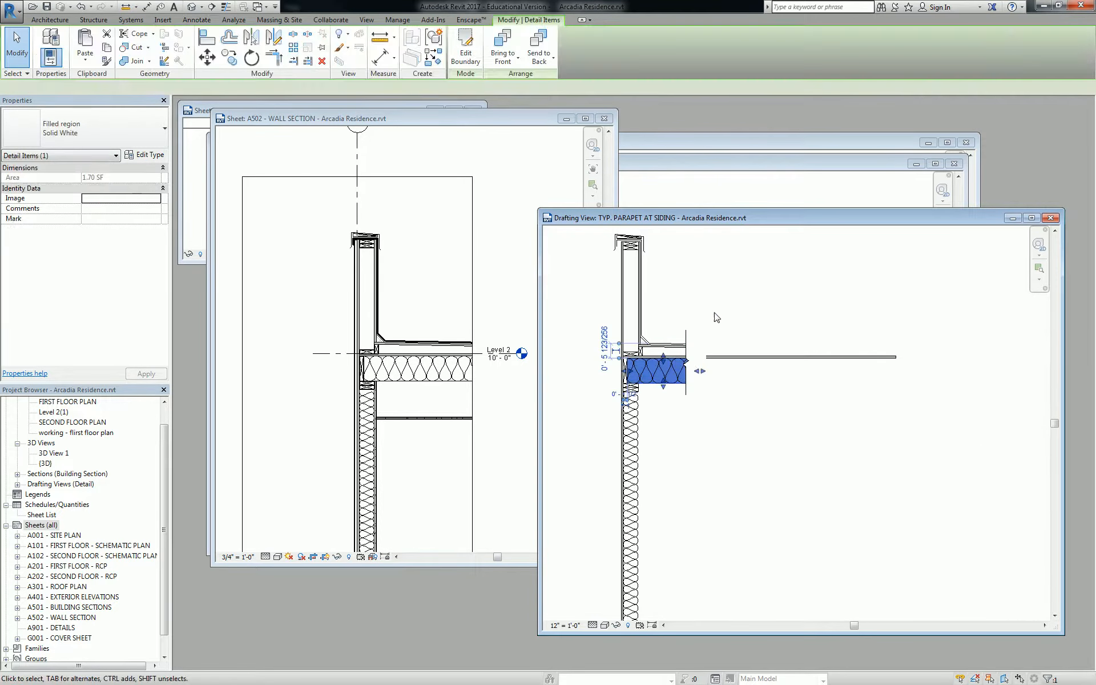
{"action": "left_click", "coordinate": [717, 318]}
{"action": "left_click", "coordinate": [706, 336]}
{"action": "left_click_drag", "start_coordinate": [713, 366], "coordinate": [948, 365]}
{"action": "left_click", "coordinate": [782, 469]}
{"action": "mouse_move", "coordinate": [746, 468]}
{"action": "middle_mouse_down"}
{"action": "mouse_move", "coordinate": [865, 455]}
{"action": "mouse_move", "coordinate": [826, 496]}
{"action": "middle_mouse_up"}
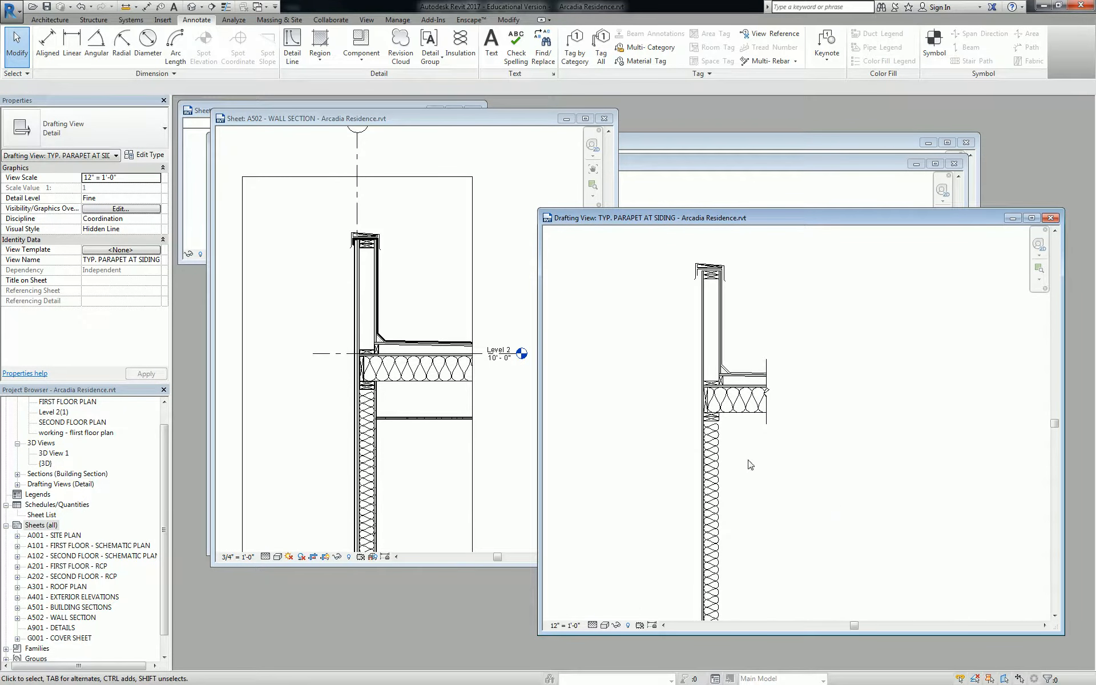
Place the TYP. PARAPET AT SIDING drafting view on sheet A901 - DETAILS.
{"action": "left_click", "coordinate": [17, 485]}
{"action": "left_click", "coordinate": [741, 166]}
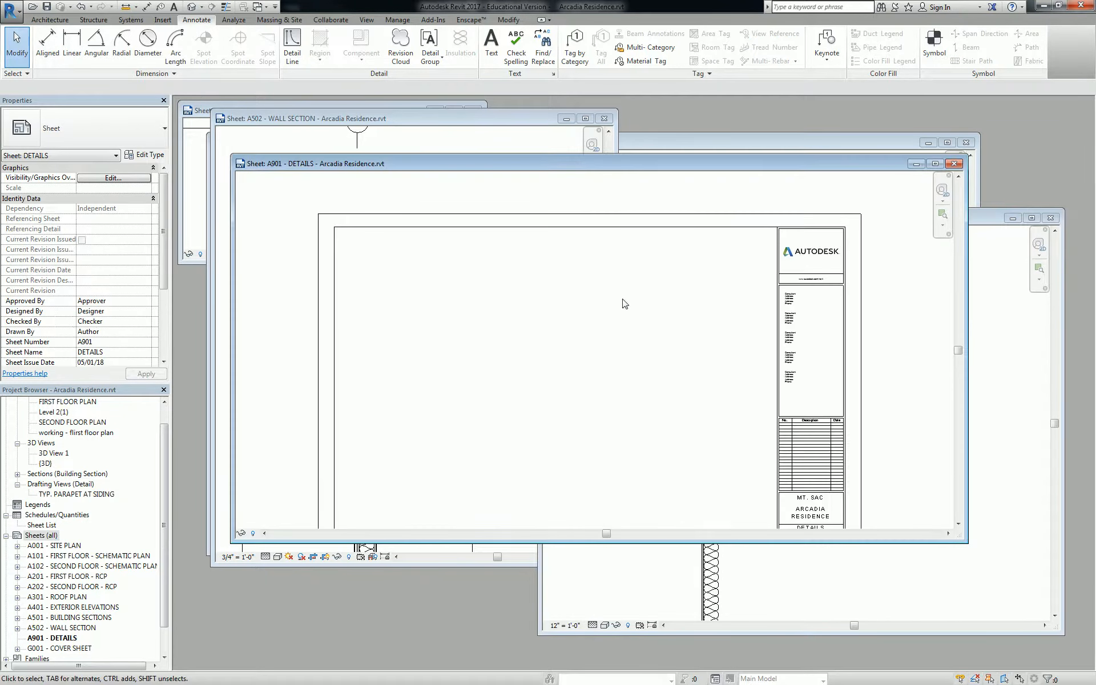
{"action": "left_click_drag", "start_coordinate": [76, 496], "coordinate": [631, 367]}
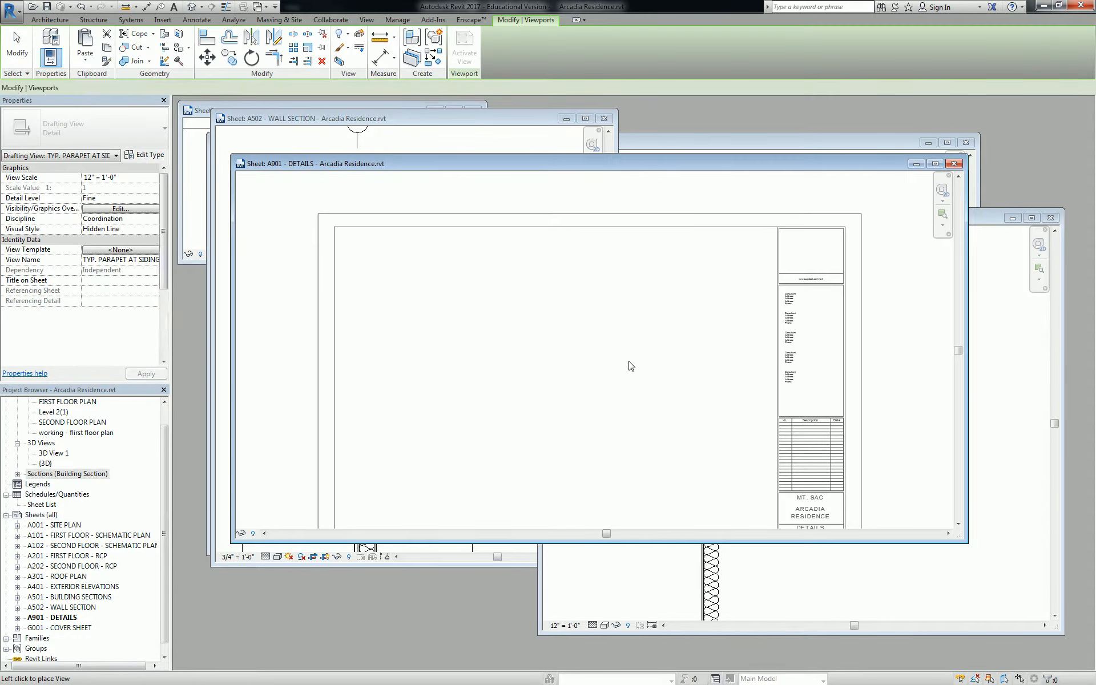
{"action": "left_click", "coordinate": [636, 363]}
{"action": "scroll", "coordinate": [633, 358], "scroll_direction": "down", "scroll_amount": 8}
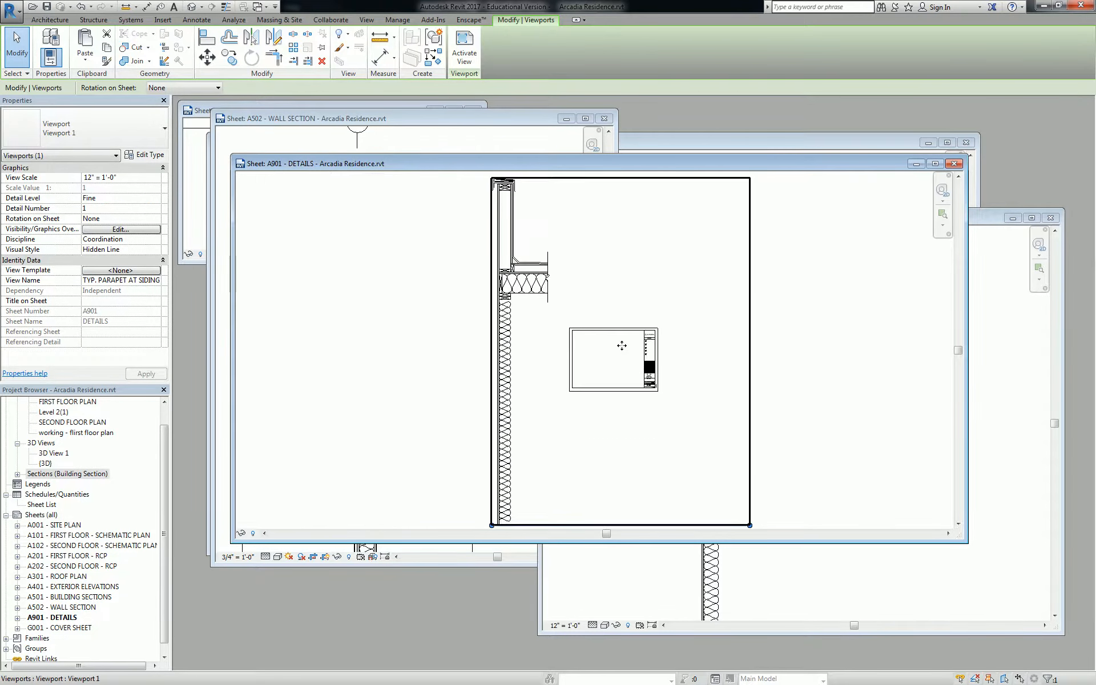
Set the placed parapet viewport's view scale to 1" = 1'-0".
{"action": "left_click", "coordinate": [120, 177]}
{"action": "left_click", "coordinate": [155, 178]}
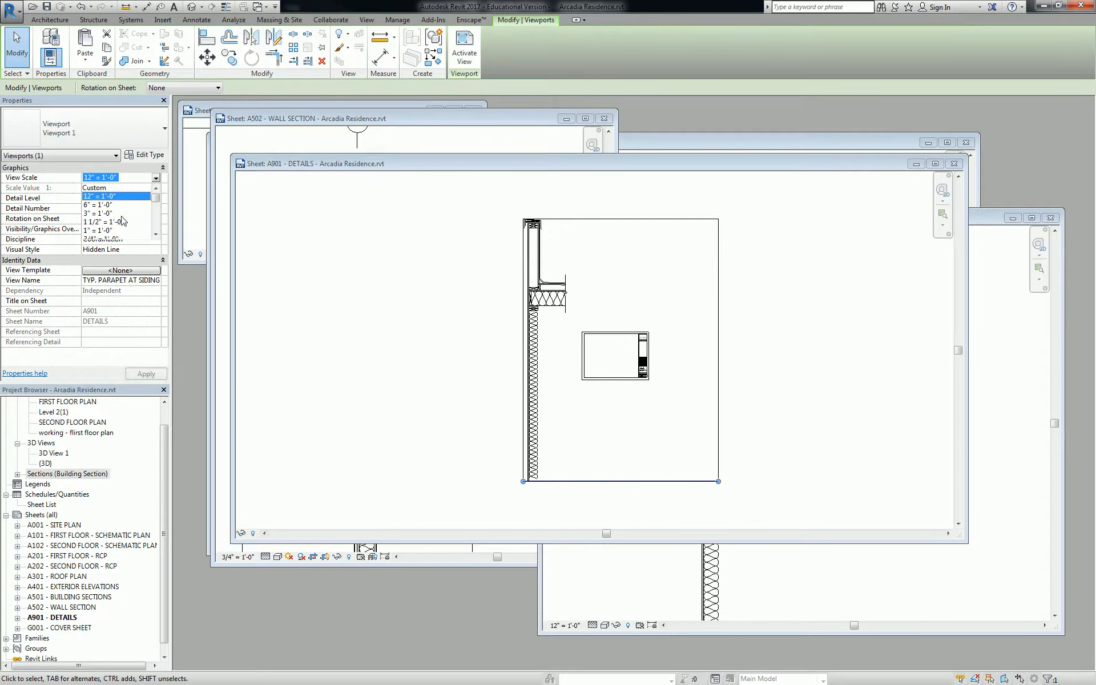
{"action": "scroll", "coordinate": [103, 214], "scroll_direction": "down", "scroll_amount": 2}
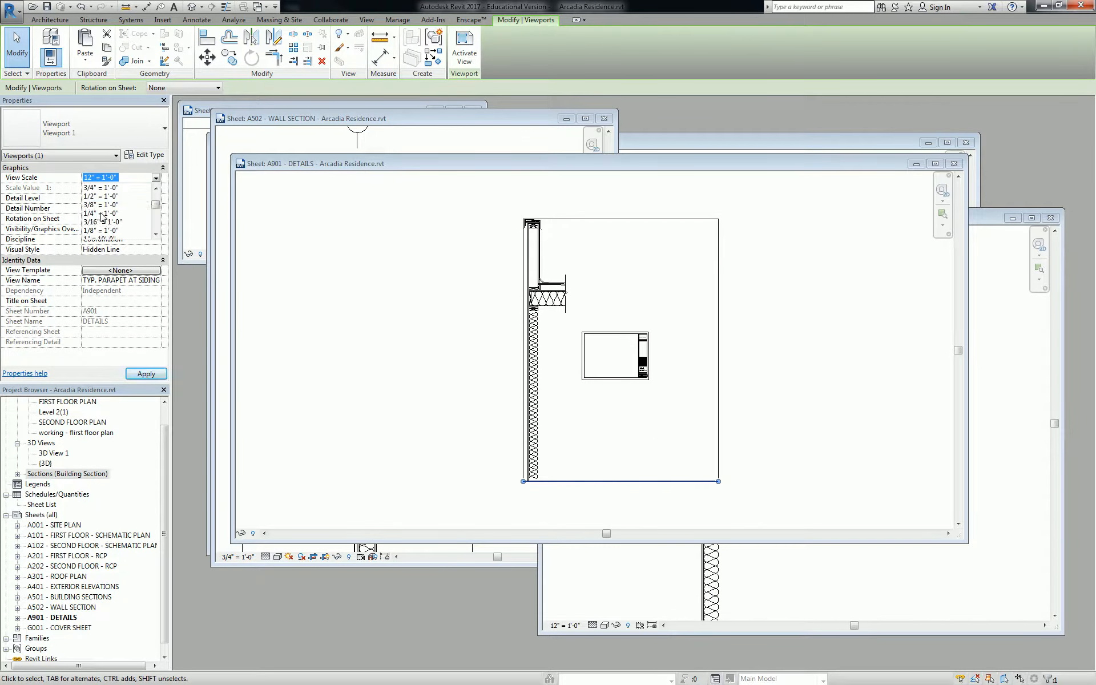
{"action": "scroll", "coordinate": [105, 217], "scroll_direction": "up", "scroll_amount": 1}
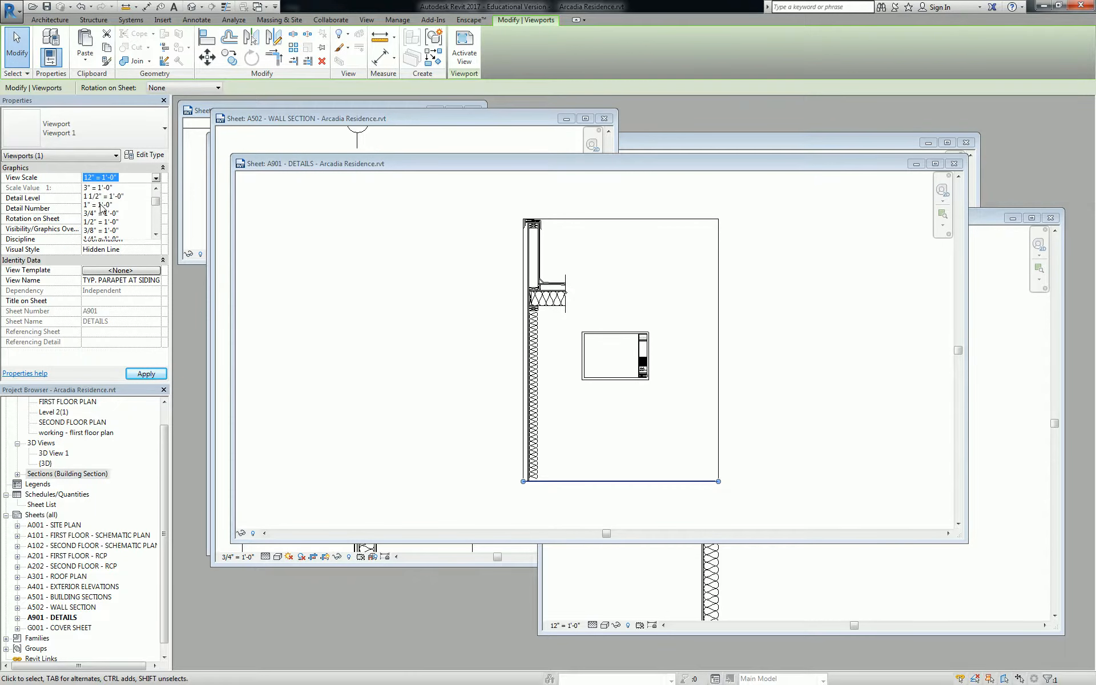
{"action": "left_click", "coordinate": [103, 204]}
Move the parapet viewport onto the sheet's drawing area beside the upper part of the title block.
{"action": "left_click_drag", "start_coordinate": [532, 462], "coordinate": [623, 342]}
{"action": "scroll", "coordinate": [622, 342], "scroll_direction": "up", "scroll_amount": 4}
{"action": "scroll", "coordinate": [623, 342], "scroll_direction": "up", "scroll_amount": 4}
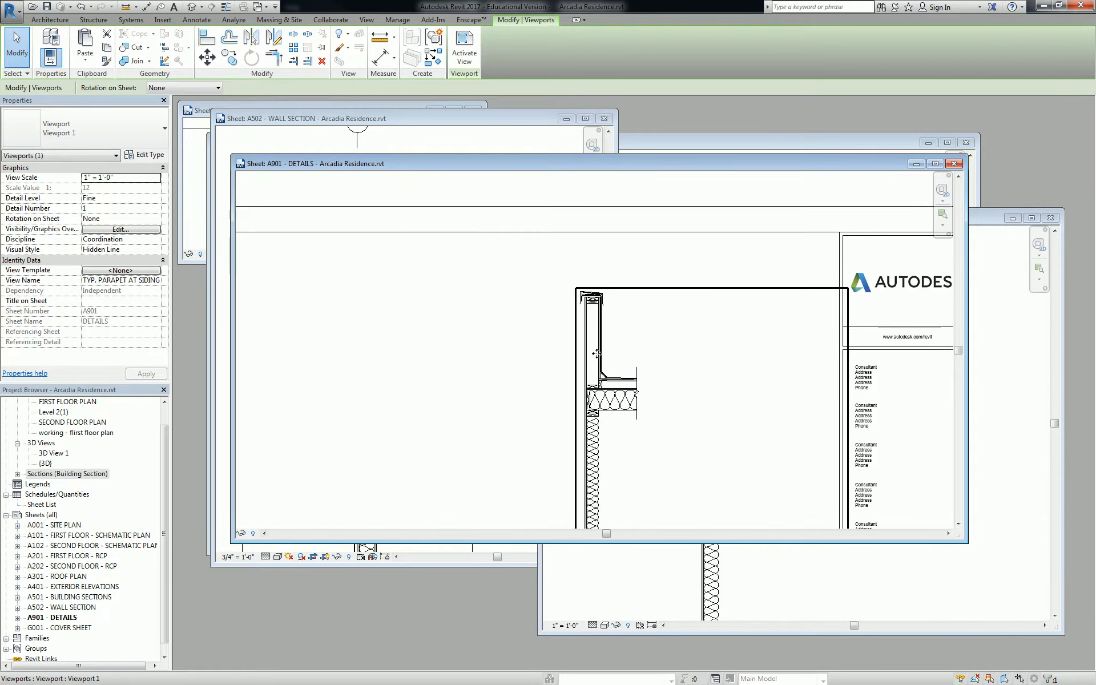
{"action": "key", "text": "Escape"}
{"action": "mouse_move", "coordinate": [734, 328]}
{"action": "middle_mouse_down"}
{"action": "mouse_move", "coordinate": [289, 252]}
{"action": "mouse_move", "coordinate": [430, 290]}
{"action": "middle_mouse_up"}
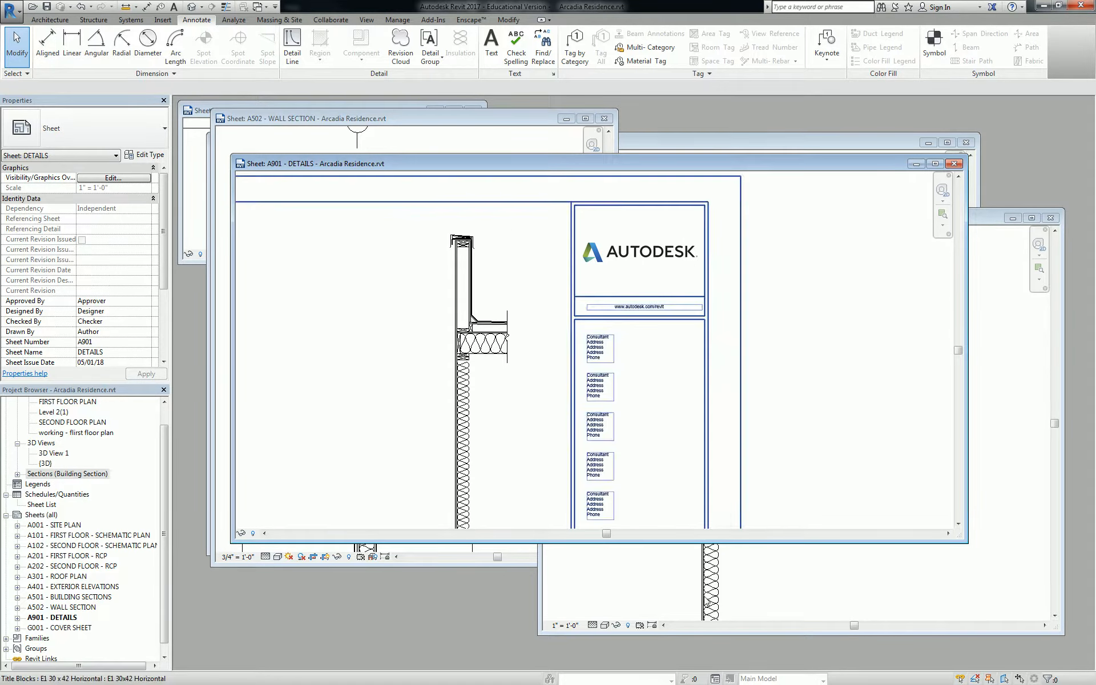
In the parapet drafting view, stretch the break line's masking depth to about 51' 7".
{"action": "left_click", "coordinate": [822, 592]}
{"action": "scroll", "coordinate": [845, 525], "scroll_direction": "down", "scroll_amount": 2}
{"action": "middle_click_drag", "start_coordinate": [831, 525], "coordinate": [539, 536]}
{"action": "scroll", "coordinate": [619, 426], "scroll_direction": "down", "scroll_amount": 1}
{"action": "middle_click_drag", "start_coordinate": [661, 432], "coordinate": [796, 442]}
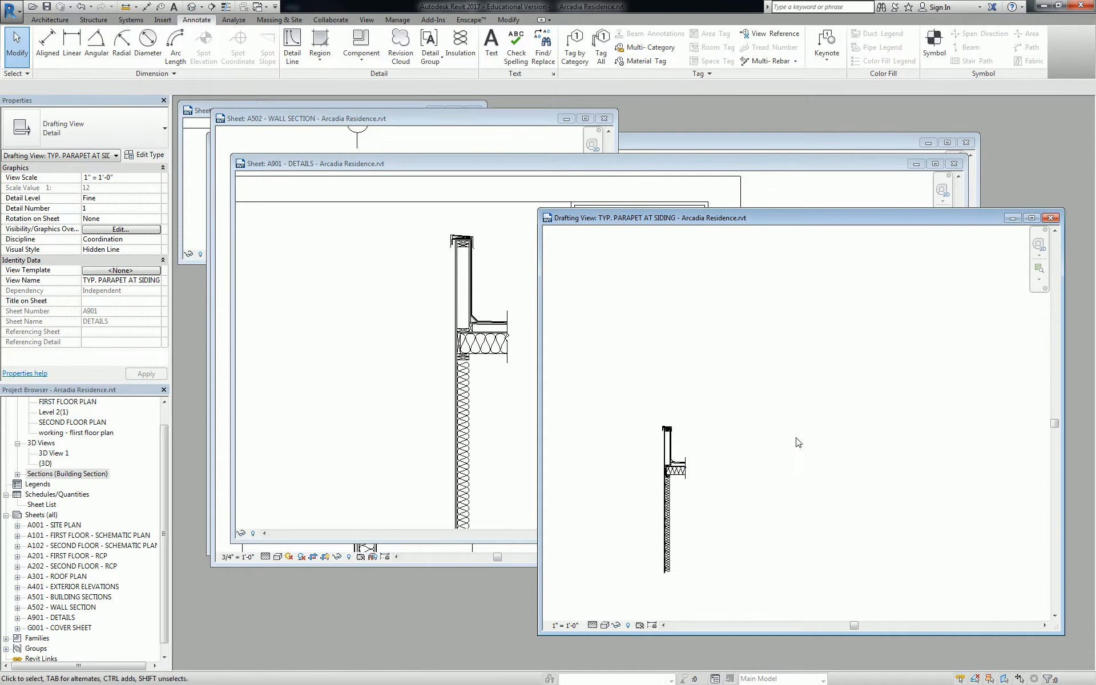
{"action": "left_click", "coordinate": [703, 457]}
{"action": "scroll", "coordinate": [703, 456], "scroll_direction": "down", "scroll_amount": 1}
{"action": "left_click", "coordinate": [718, 457]}
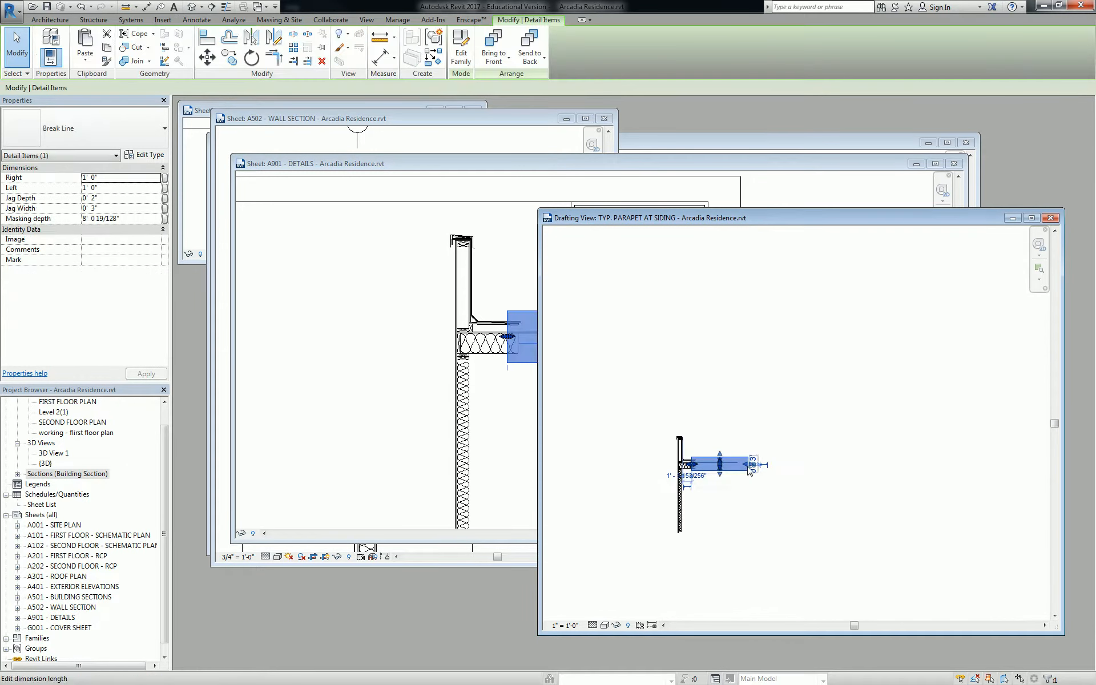
{"action": "left_click_drag", "start_coordinate": [746, 464], "coordinate": [1057, 479]}
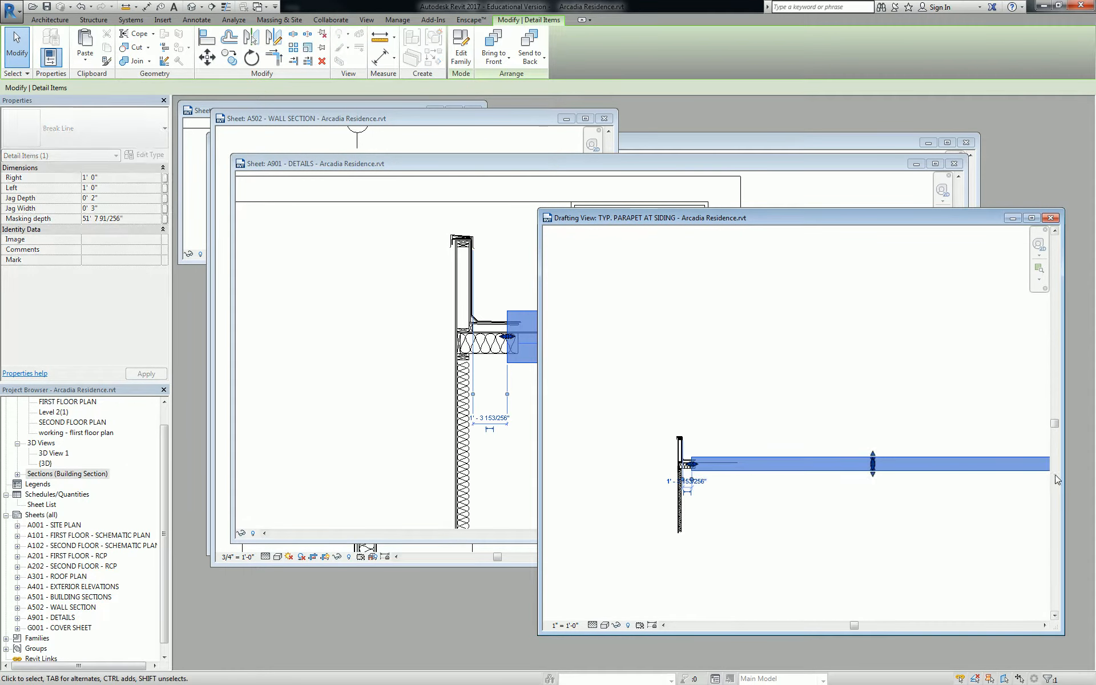
Select the parapet viewport on sheet A901 - DETAILS and inspect its extents relative to the title block.
{"action": "left_click", "coordinate": [340, 286]}
{"action": "scroll", "coordinate": [377, 291], "scroll_direction": "down", "scroll_amount": 2}
{"action": "scroll", "coordinate": [396, 306], "scroll_direction": "down", "scroll_amount": 1}
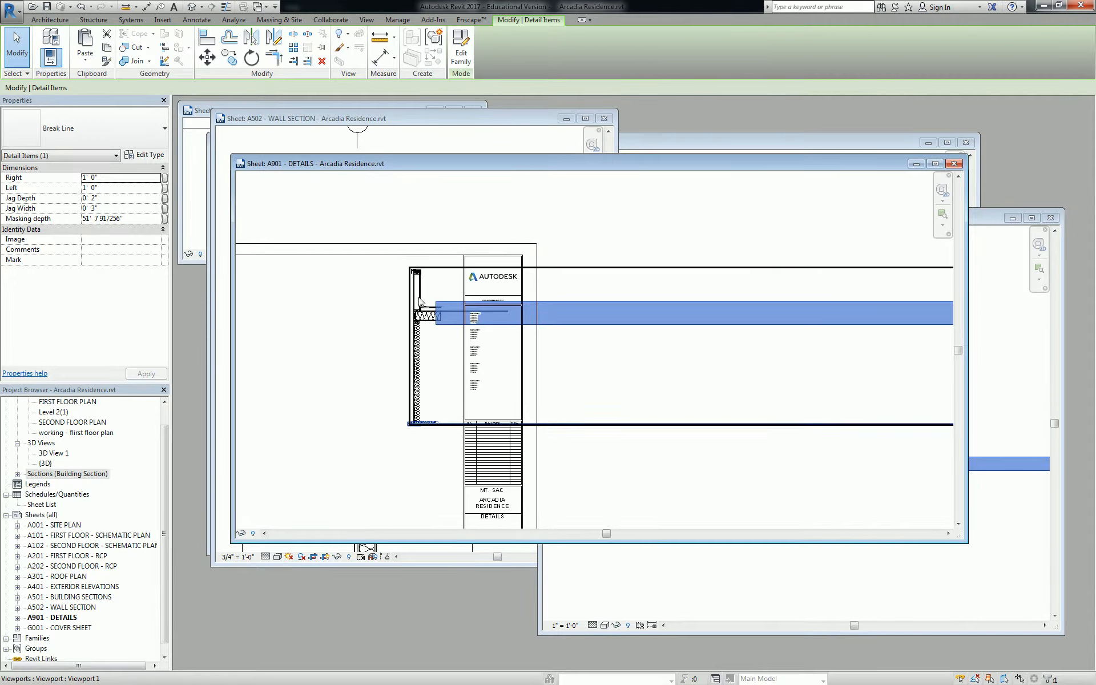
{"action": "left_click", "coordinate": [414, 314]}
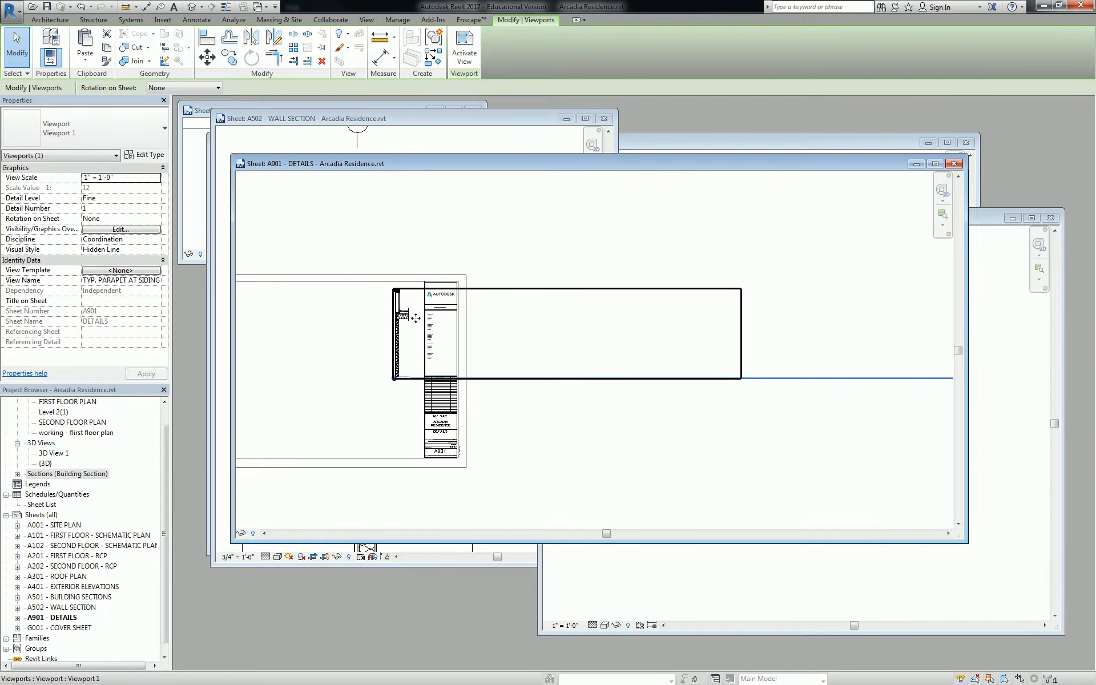
In the parapet drafting view, shorten the break line's masking depth to about 1' 1 1/4".
{"action": "left_click", "coordinate": [721, 577]}
{"action": "left_click", "coordinate": [759, 458]}
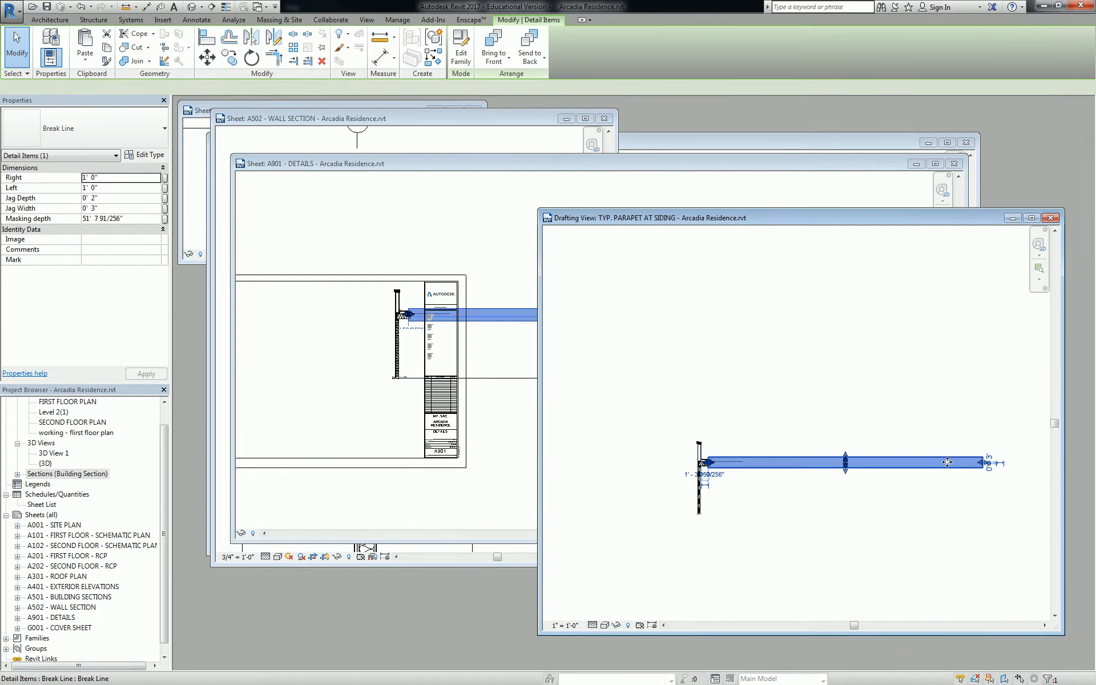
{"action": "left_click_drag", "start_coordinate": [741, 465], "coordinate": [714, 465]}
{"action": "scroll", "coordinate": [712, 465], "scroll_direction": "up", "scroll_amount": 7}
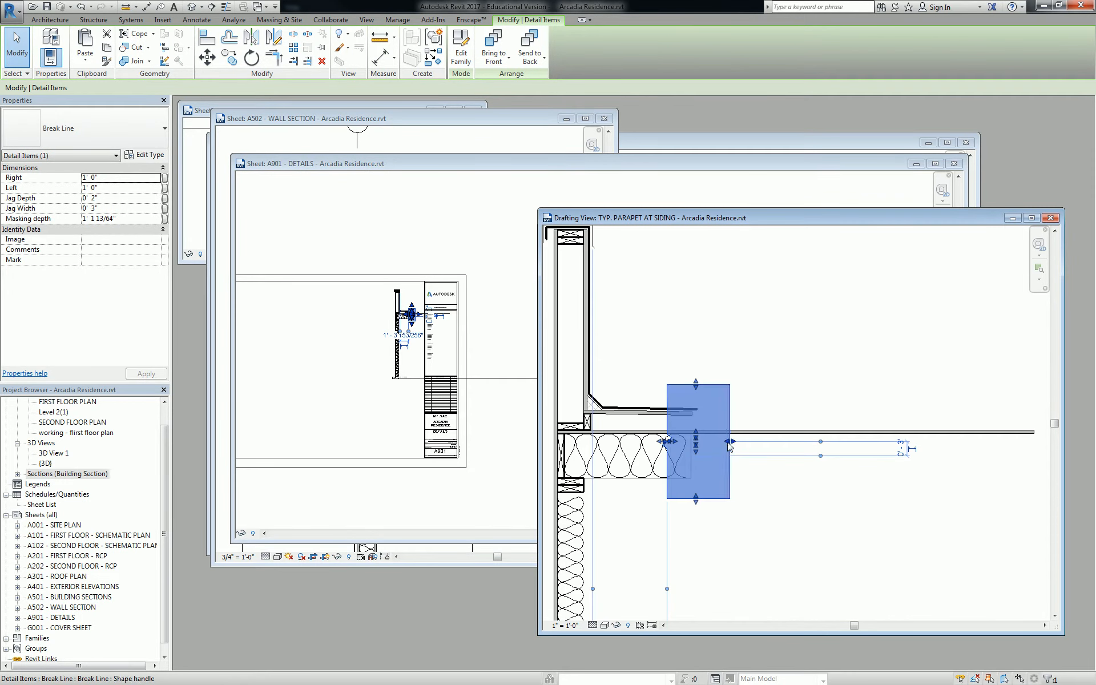
Shorten the 3/4" plywood above the joists so it ends behind the break line's mask.
{"action": "left_click", "coordinate": [715, 441]}
{"action": "scroll", "coordinate": [816, 371], "scroll_direction": "down", "scroll_amount": 1}
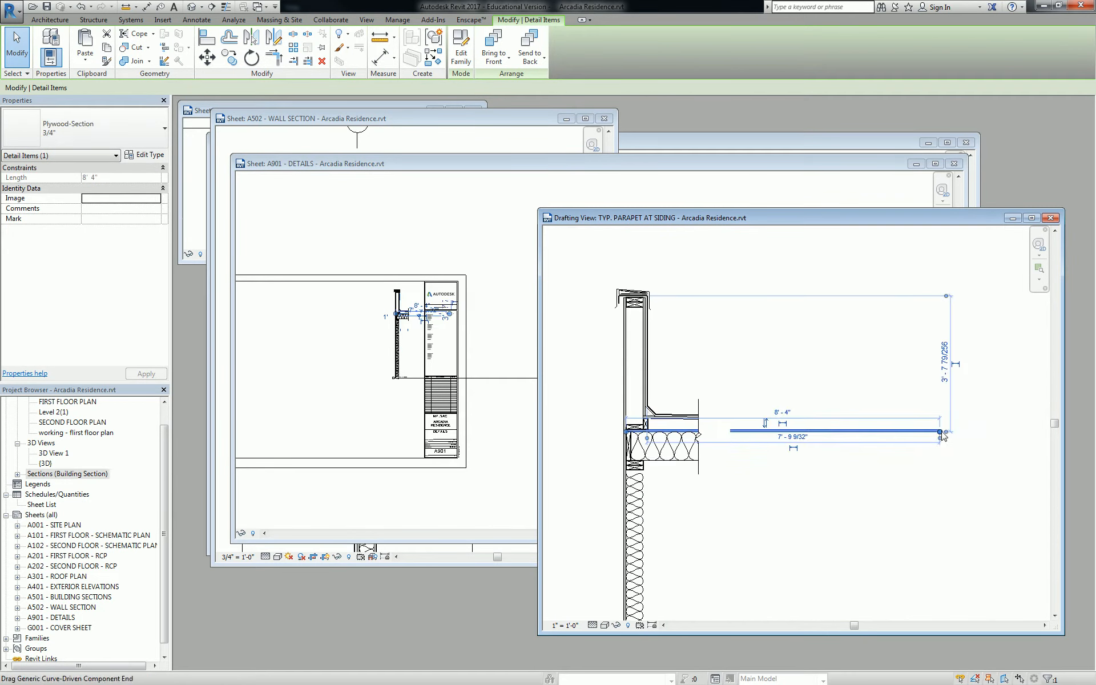
{"action": "left_click_drag", "start_coordinate": [940, 431], "coordinate": [711, 432]}
{"action": "left_click", "coordinate": [768, 437]}
{"action": "middle_click_drag", "start_coordinate": [613, 448], "coordinate": [690, 448]}
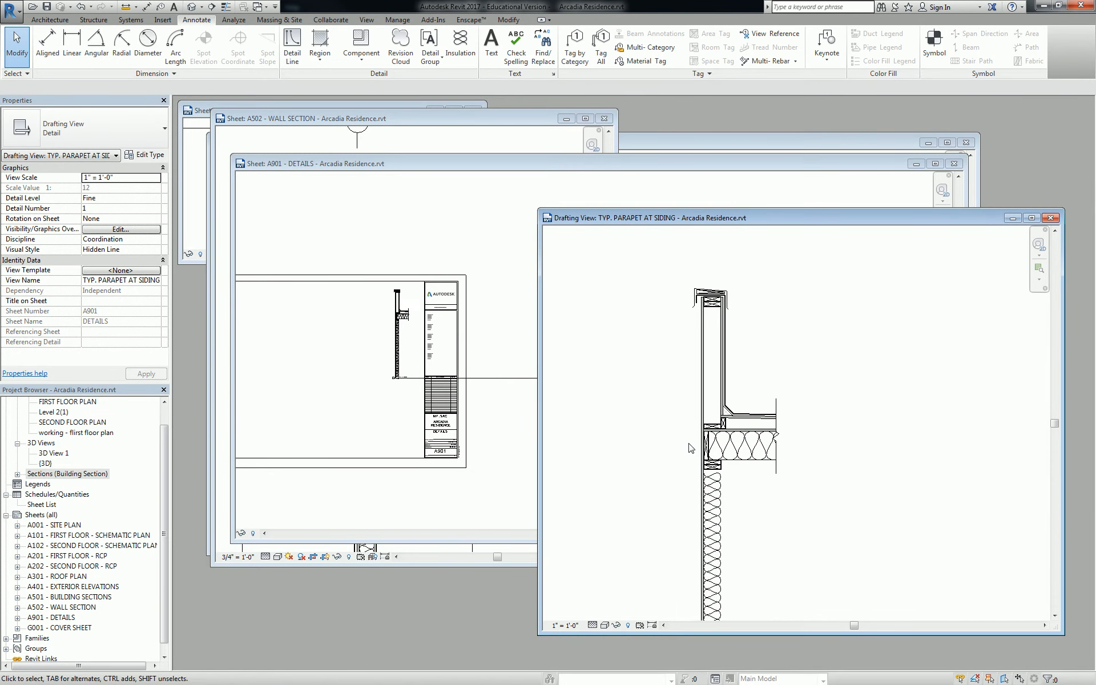